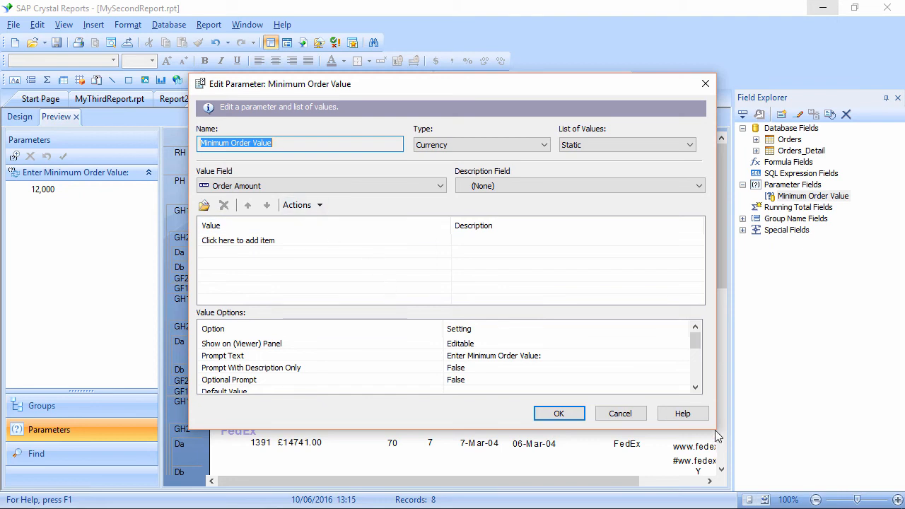
Reposition and enlarge the Edit Parameter dialog to show more of the value list and value options.
left_click_drag(615, 88, 570, 39)
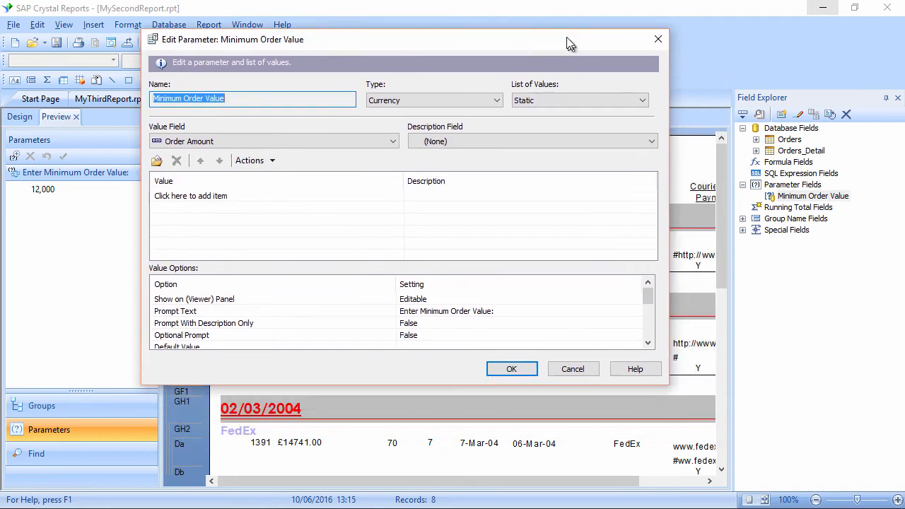
mouse_move(645, 291)
left_mouse_down()
mouse_move(647, 334)
mouse_move(652, 292)
left_mouse_up()
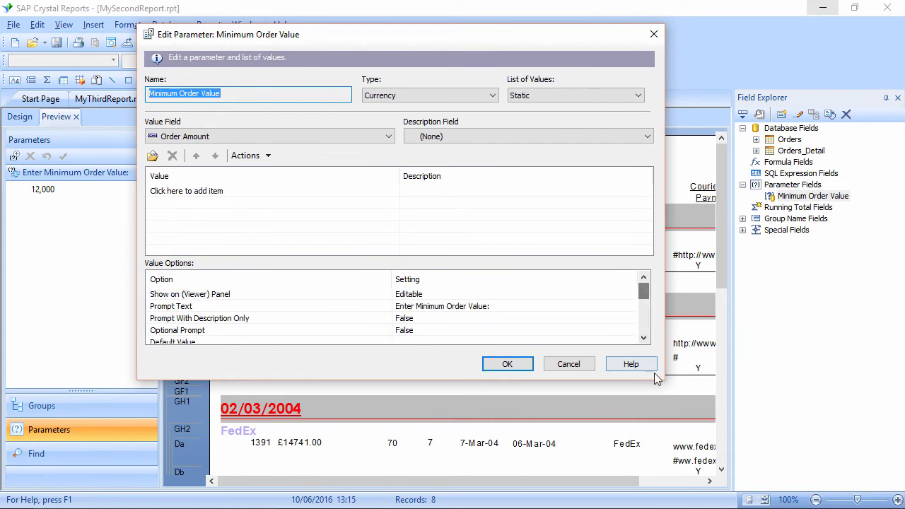
left_click_drag(665, 384, 645, 467)
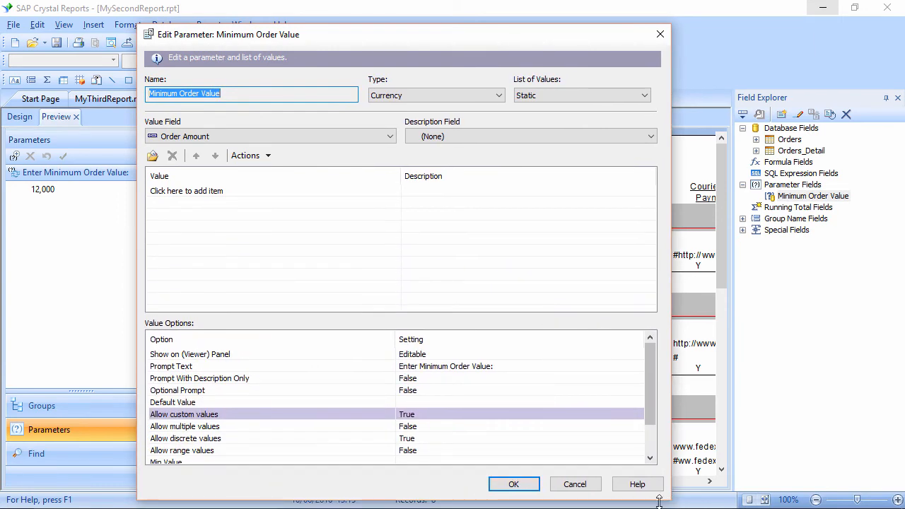
left_click_drag(669, 499, 708, 506)
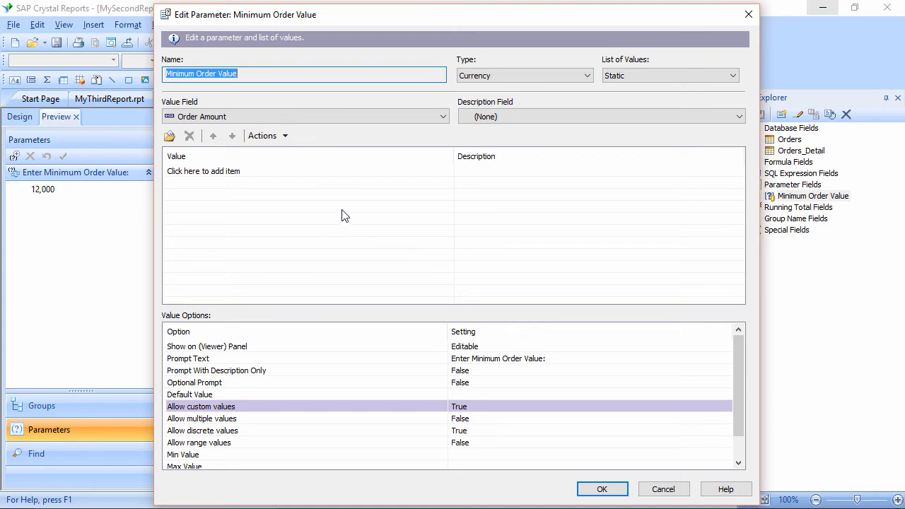
Add 4.01 and 4.65 as static values for the Minimum Order Value parameter.
left_click(269, 172)
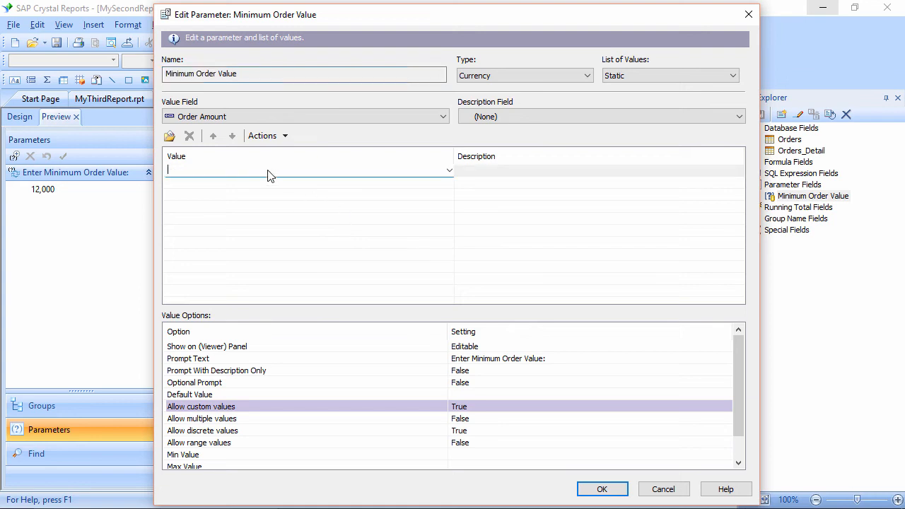
type("4.01")
key("Return")
left_click(250, 183)
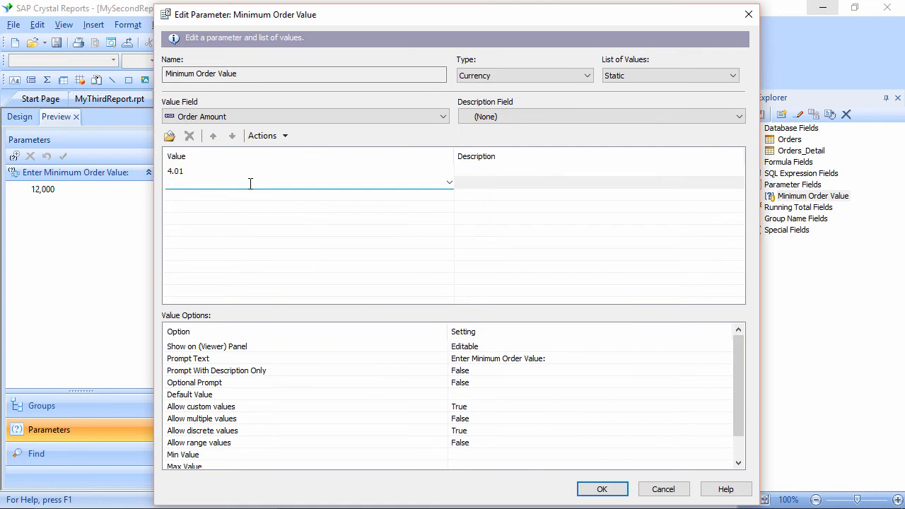
type("4.65")
key("Return")
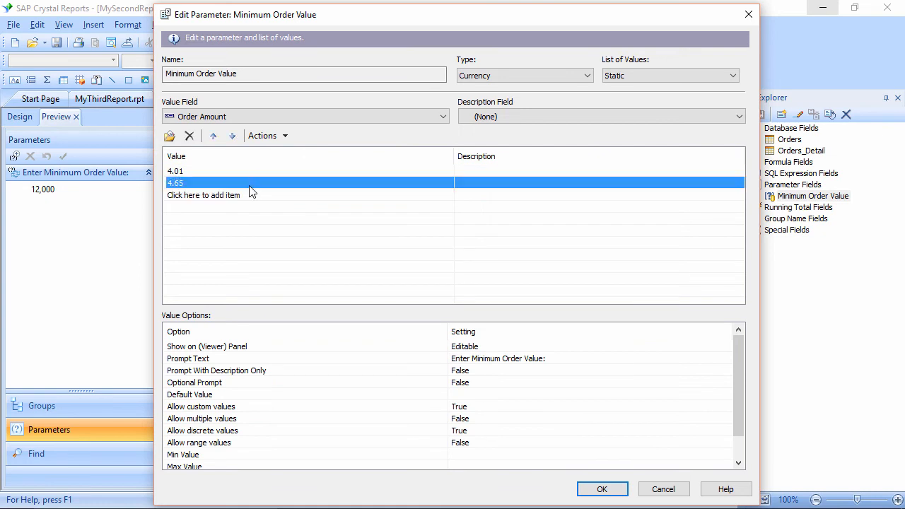
Delete the 4.01 and 4.65 entries from the parameter's list of values.
left_click(278, 199)
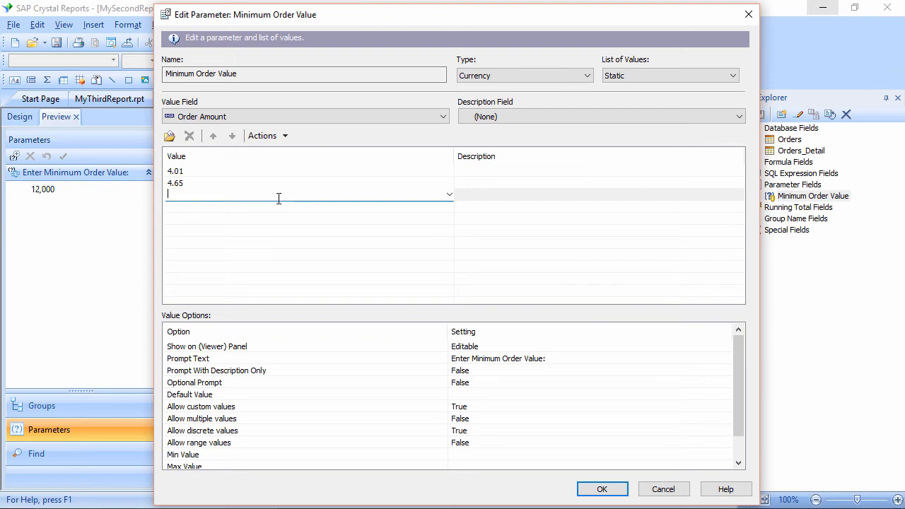
left_click(273, 173)
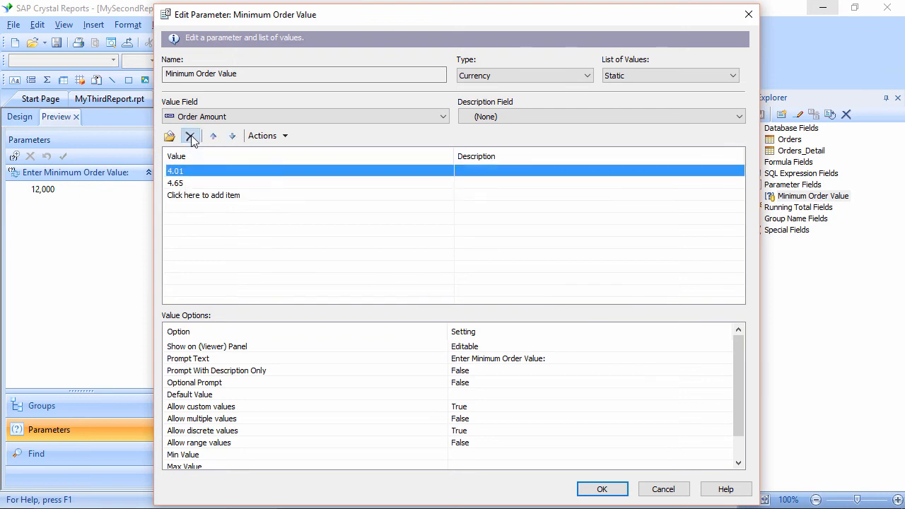
left_click(189, 136)
left_click(198, 173)
left_click(189, 138)
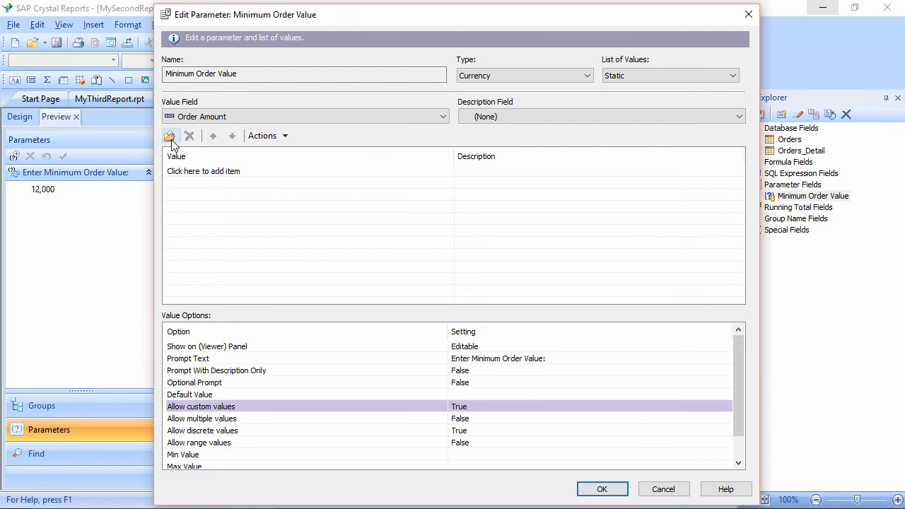
Append all database values of Order Amount to the parameter's static list and look over the filled list.
left_click(171, 138)
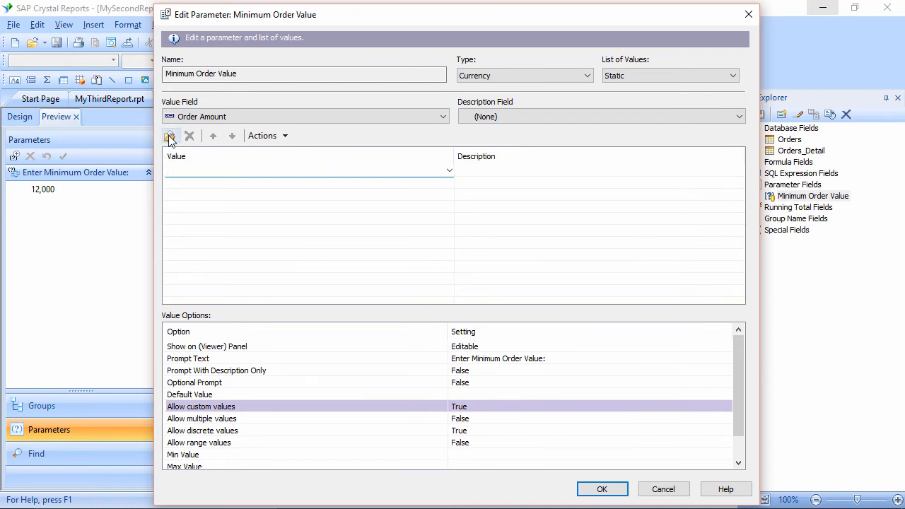
left_click(190, 197)
left_click(281, 137)
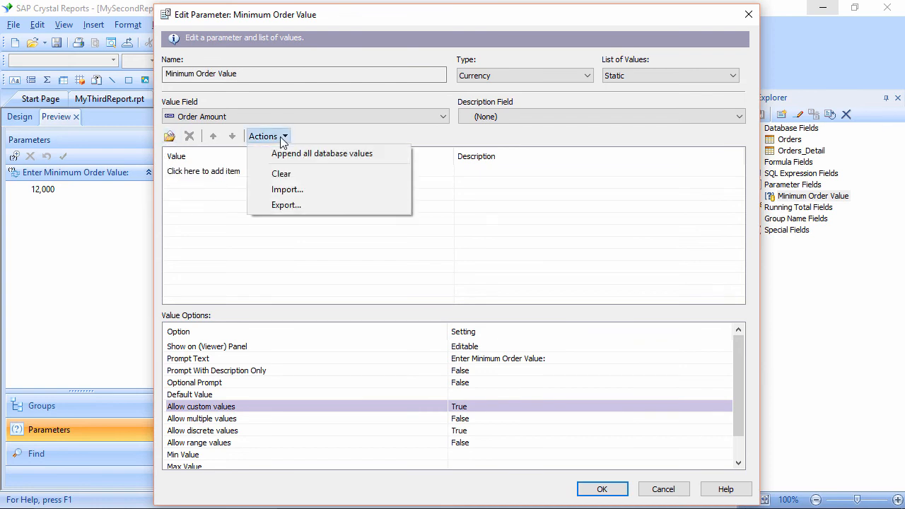
left_click(321, 157)
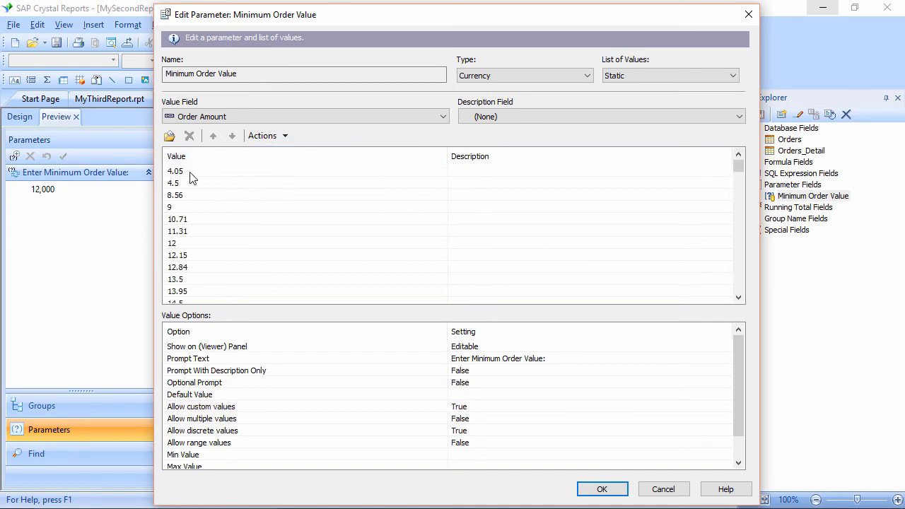
mouse_move(739, 168)
left_mouse_down()
mouse_move(741, 312)
mouse_move(739, 204)
mouse_move(735, 286)
mouse_move(722, 149)
mouse_move(737, 190)
mouse_move(734, 299)
mouse_move(737, 164)
left_mouse_up()
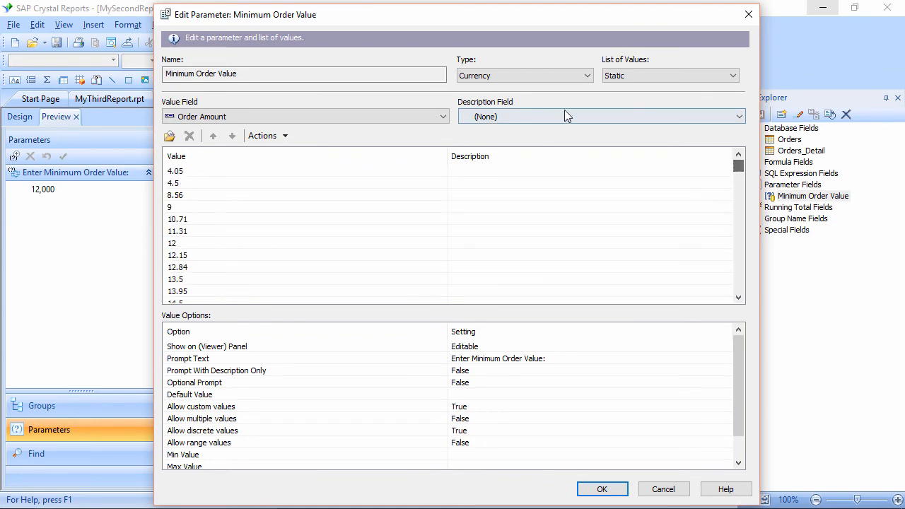
Check which fields can supply the parameter values, keep Order Amount, and confirm the parameter settings.
left_click(469, 120)
left_click(429, 117)
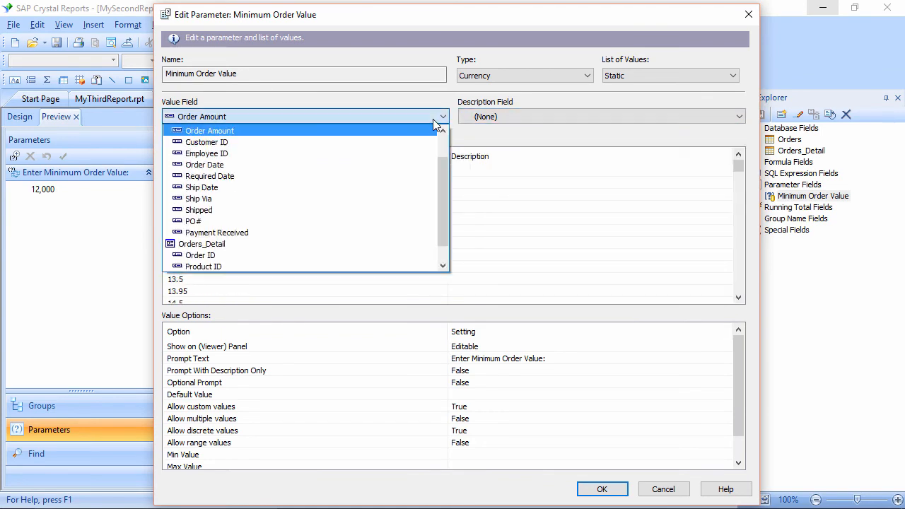
scroll(443, 142, "up", 1)
left_click(483, 132)
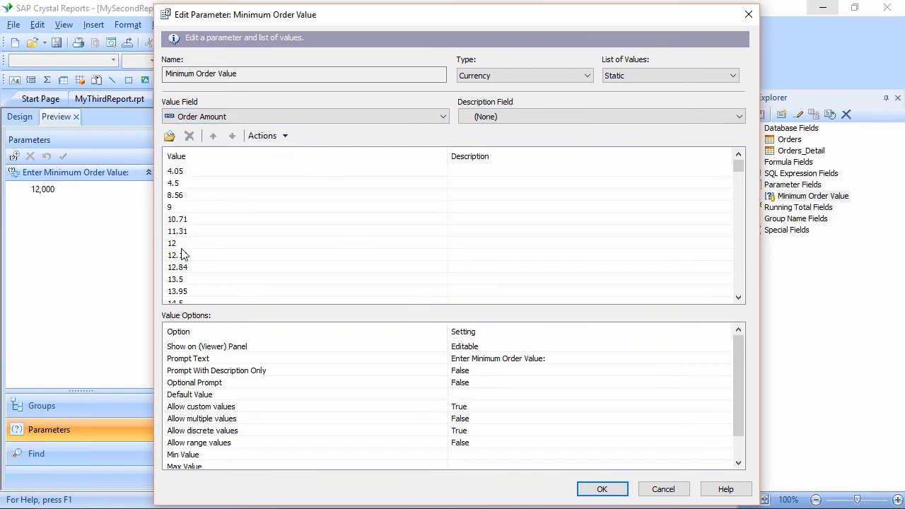
left_click(617, 490)
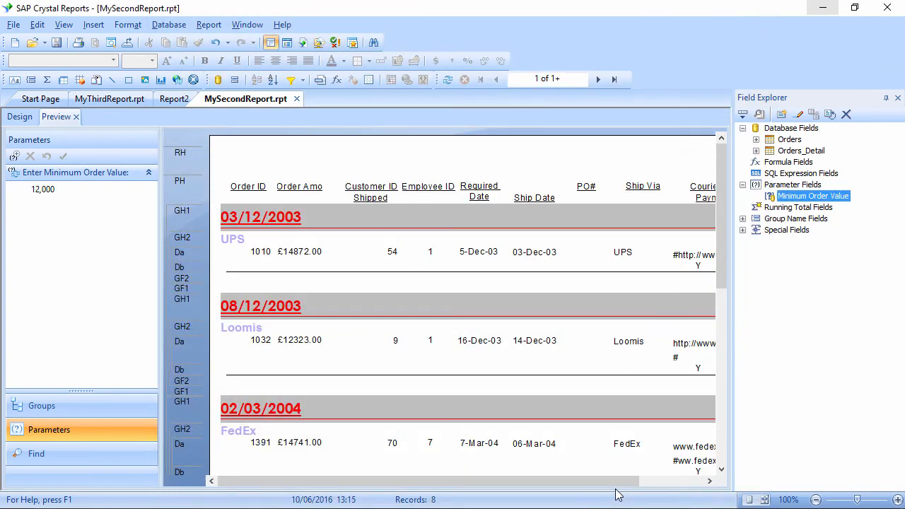
Bring up the prompt for new parameter values, examine the selectable minimum order values and value pages, and accept the prompt.
left_click(14, 156)
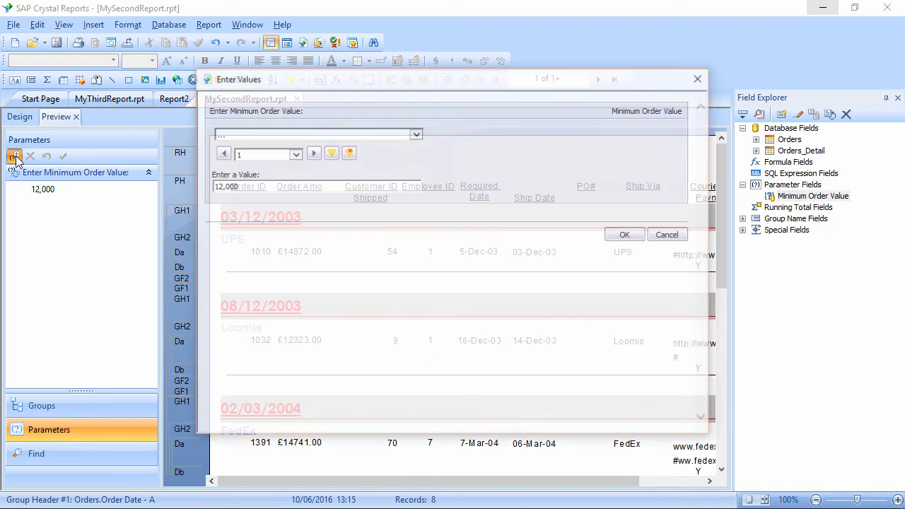
left_click(416, 134)
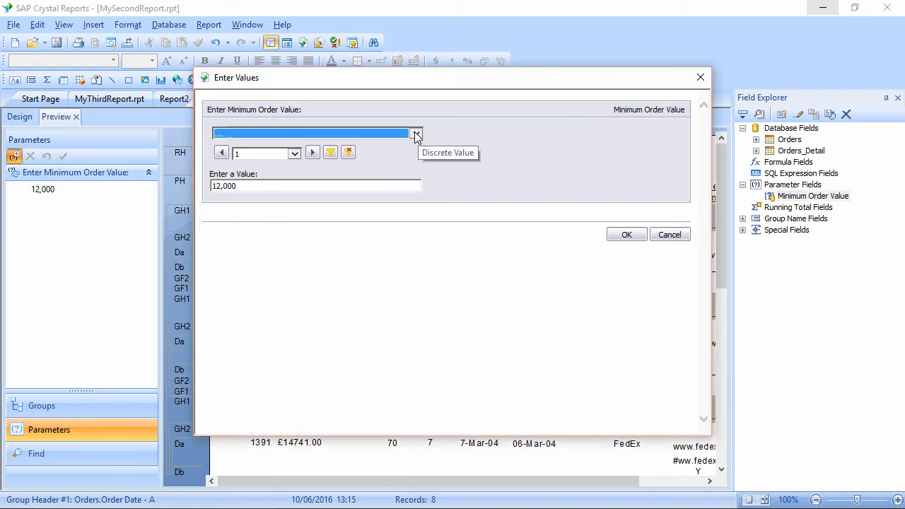
left_click_drag(416, 170, 471, 151)
left_click_drag(414, 200, 307, 161)
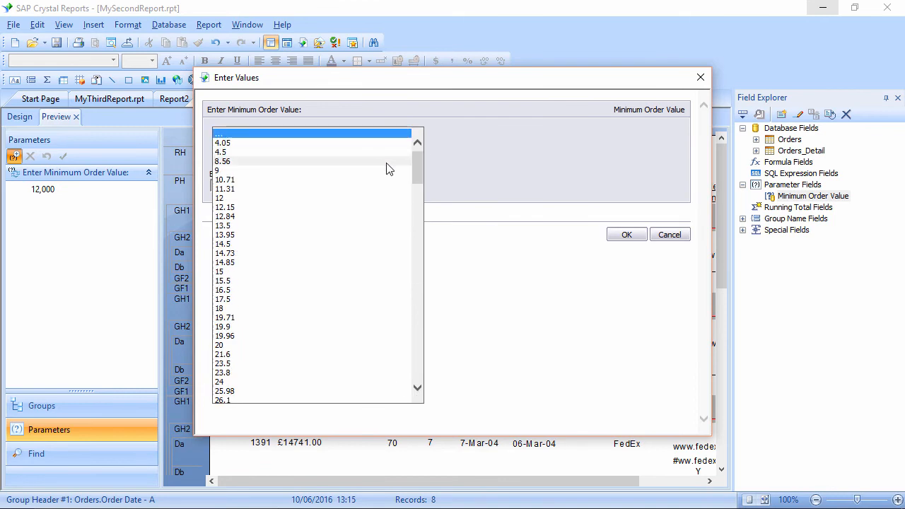
left_click_drag(419, 163, 420, 367)
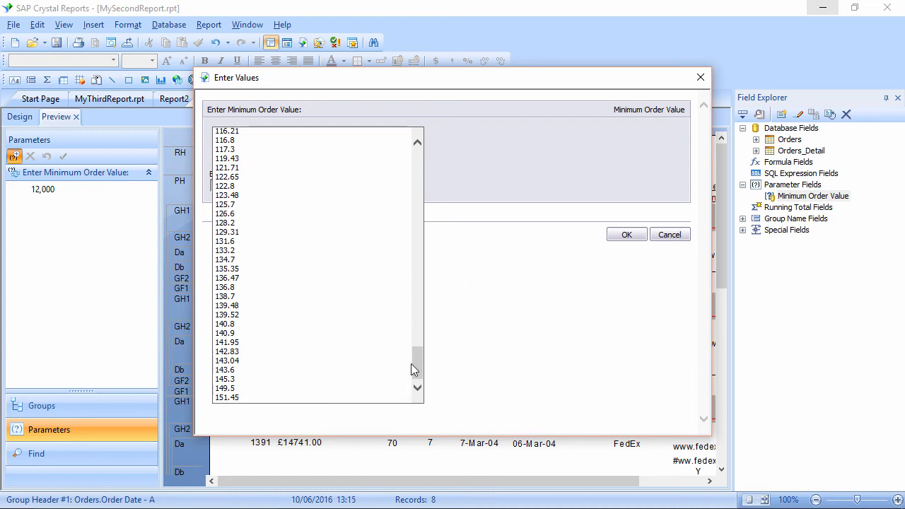
left_click_drag(418, 363, 442, 173)
left_click(446, 170)
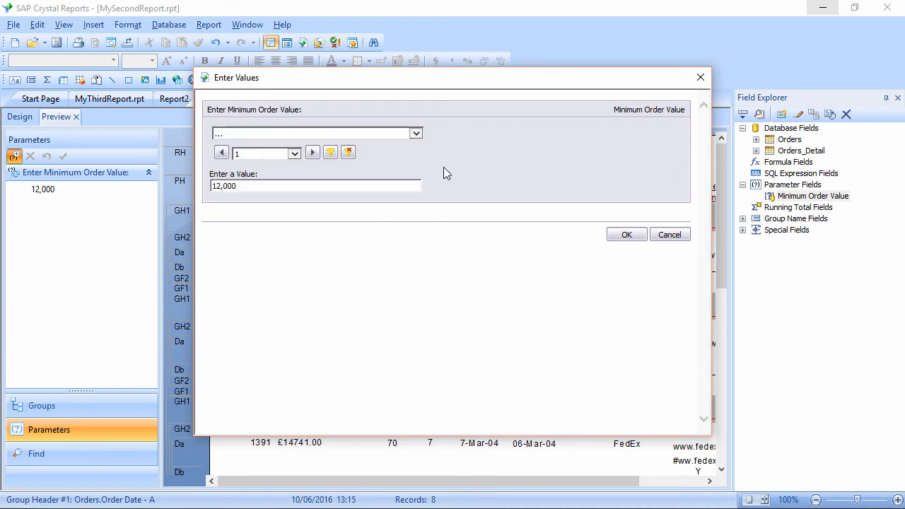
left_click(294, 154)
left_click(295, 155)
left_click(631, 235)
Reopen the Minimum Order Value parameter for editing and clear its entire list of values.
double_click(787, 197)
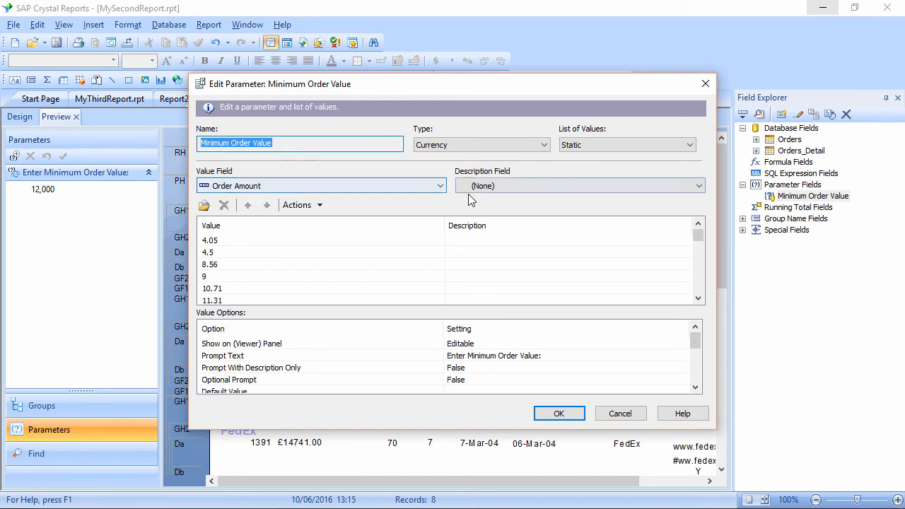
left_click(301, 208)
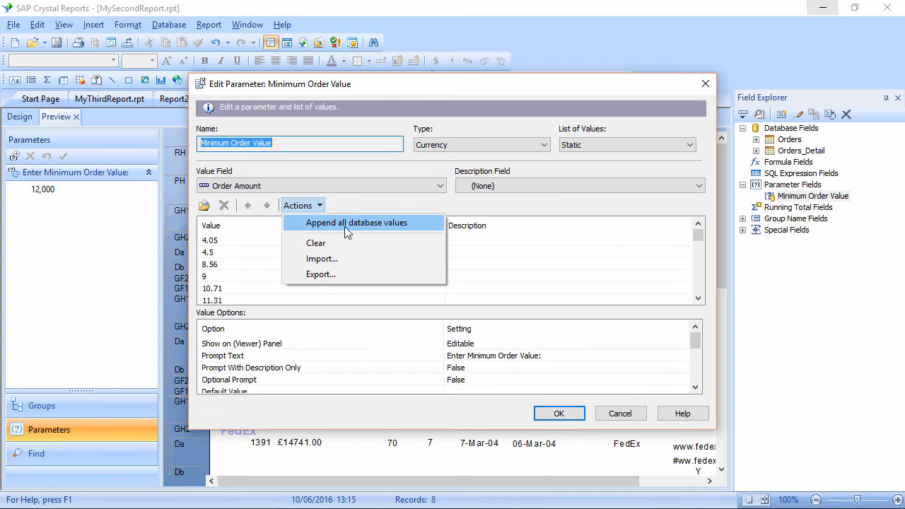
left_click(341, 244)
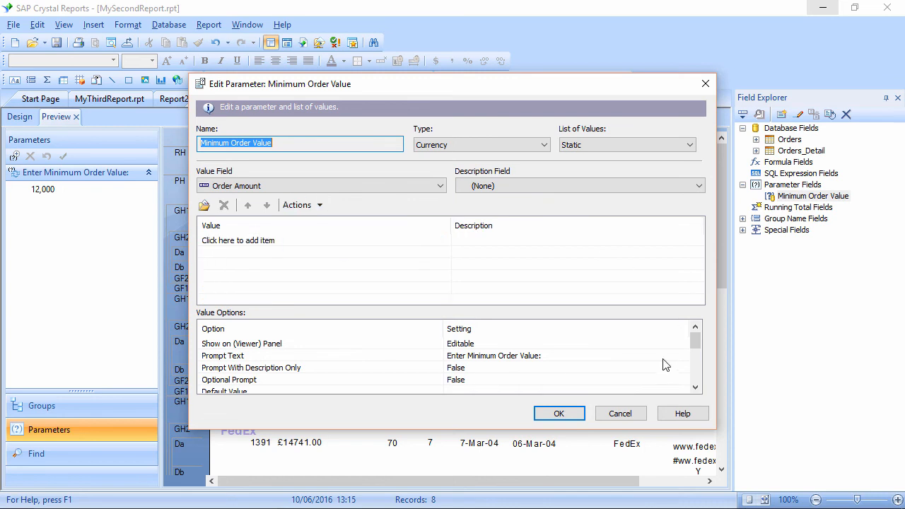
Enlarge the Edit Parameter dialog and check the append, clear, import and export actions for the value list.
scroll(697, 341, "down", 1)
scroll(698, 342, "up", 1)
left_click_drag(529, 88, 510, 17)
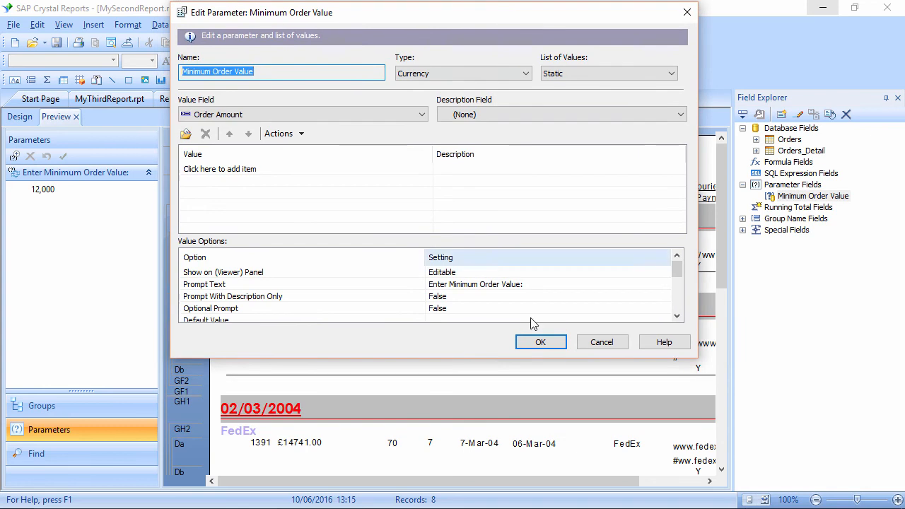
left_click_drag(534, 358, 534, 504)
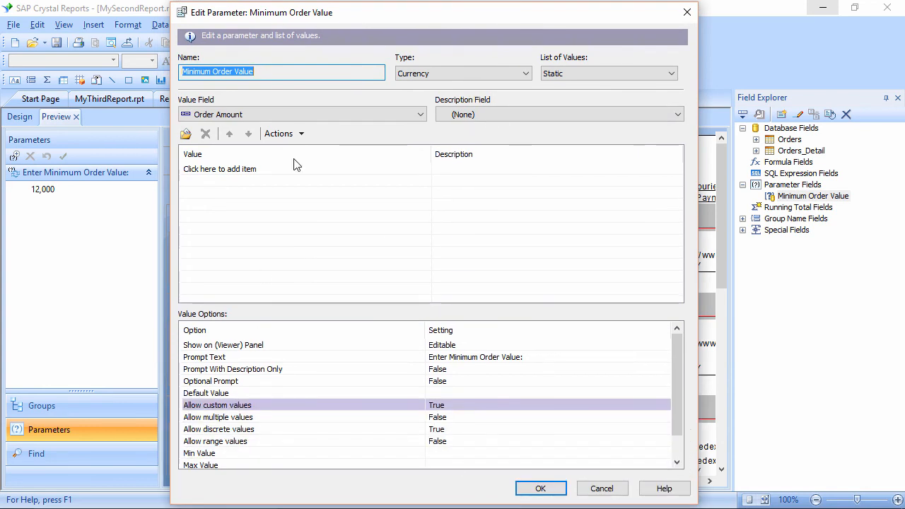
left_click(292, 135)
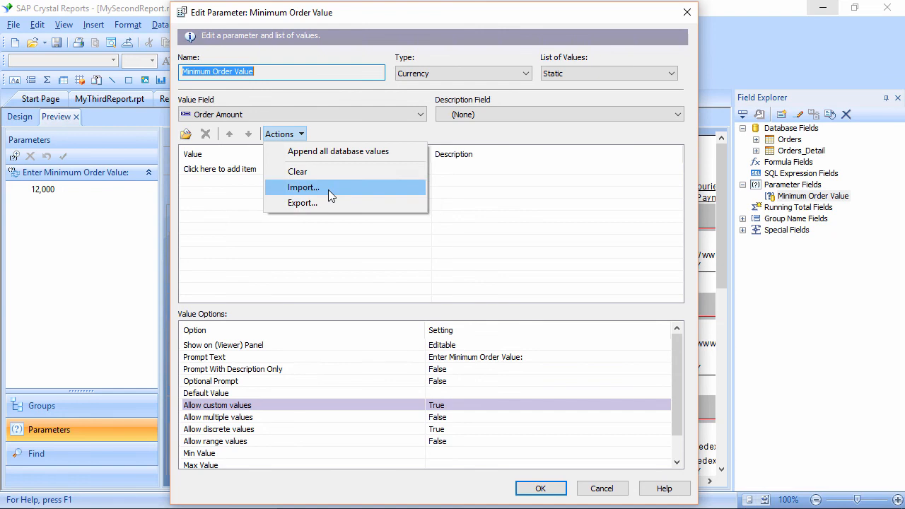
left_click(329, 140)
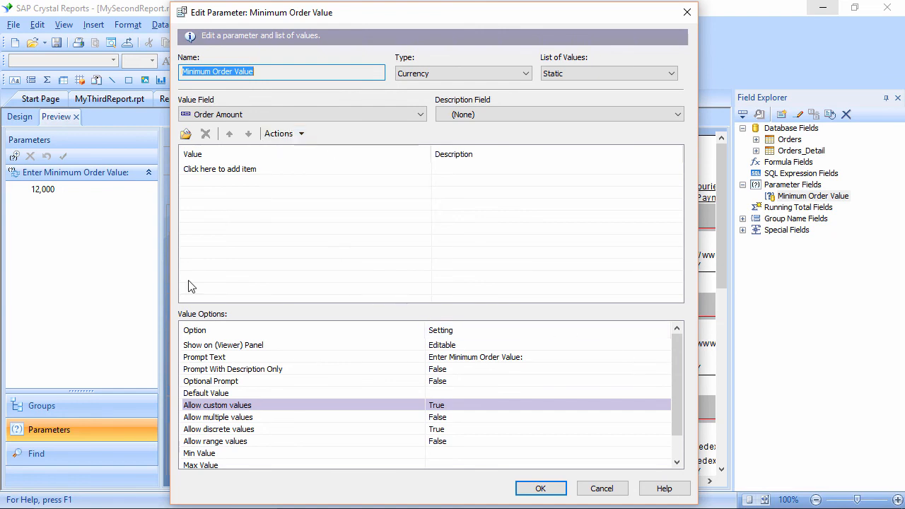
Check the choices for showing the parameter on the viewer panel, keep Editable, and inspect the prompt text setting.
left_click(289, 347)
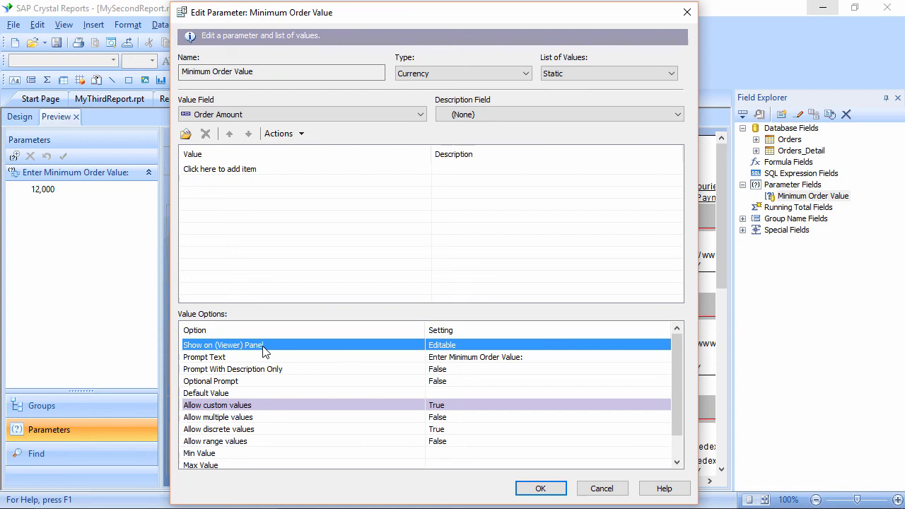
left_click(442, 345)
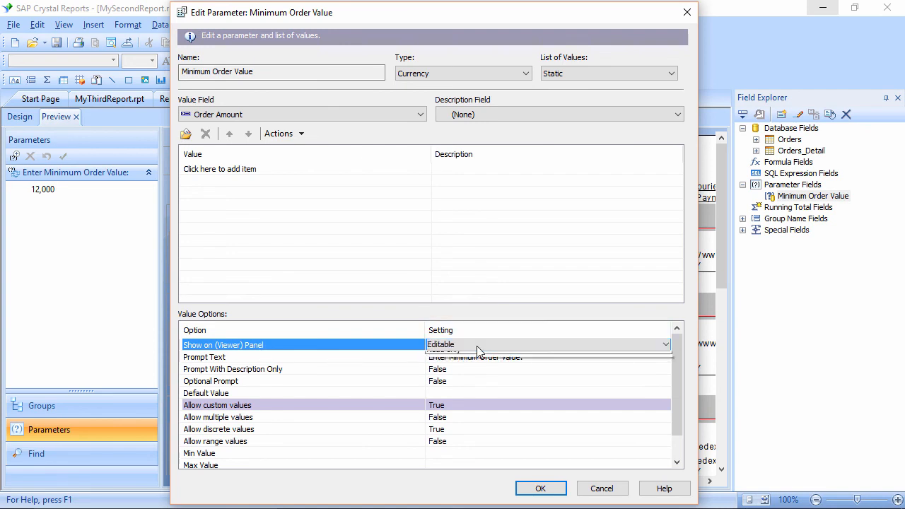
left_click(598, 345)
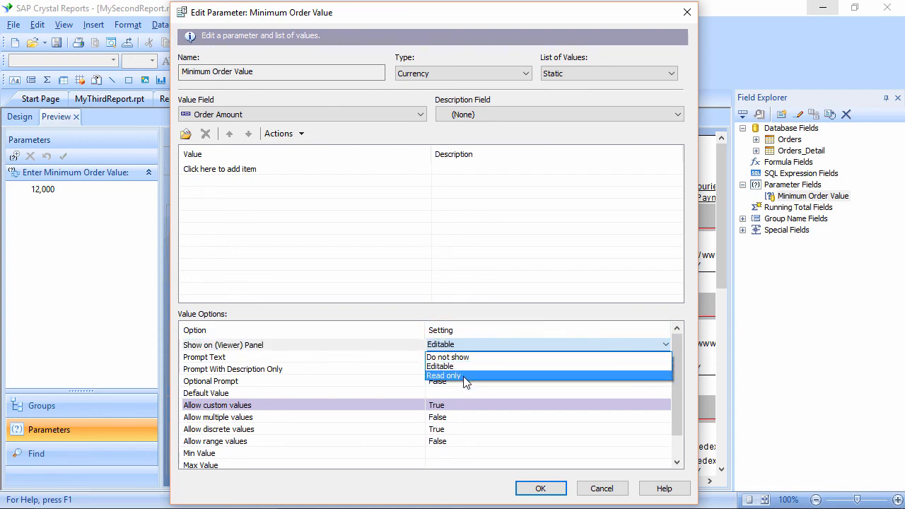
left_click(331, 360)
left_click(334, 361)
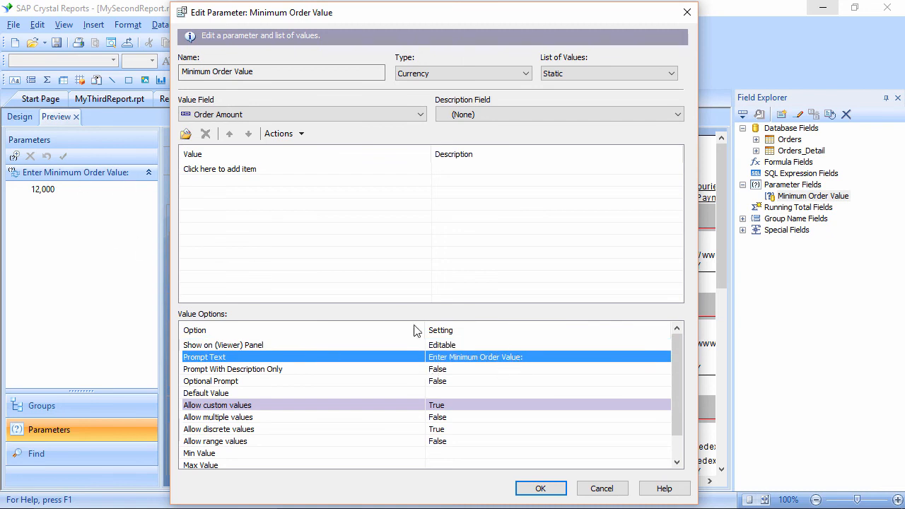
left_click(529, 357)
left_click(528, 358)
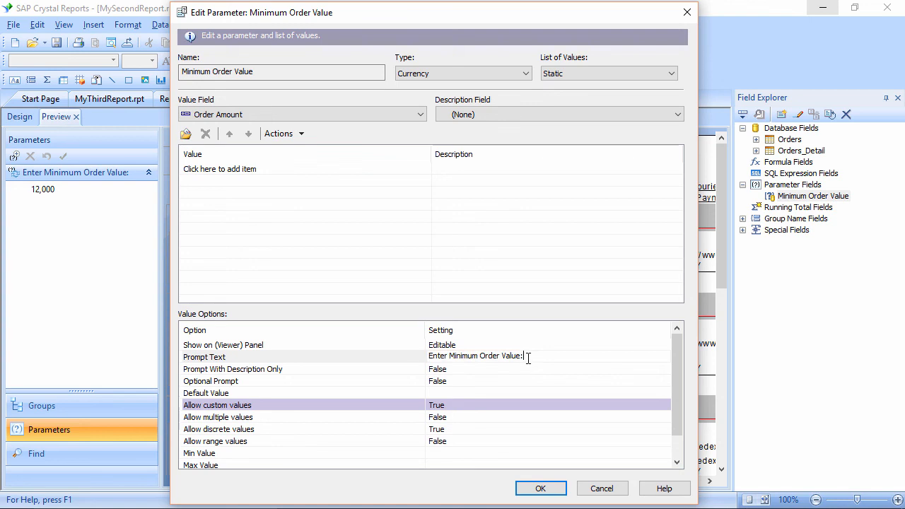
Set Prompt With Description Only to True for the Minimum Order Value parameter and confirm the settings.
left_click(502, 369)
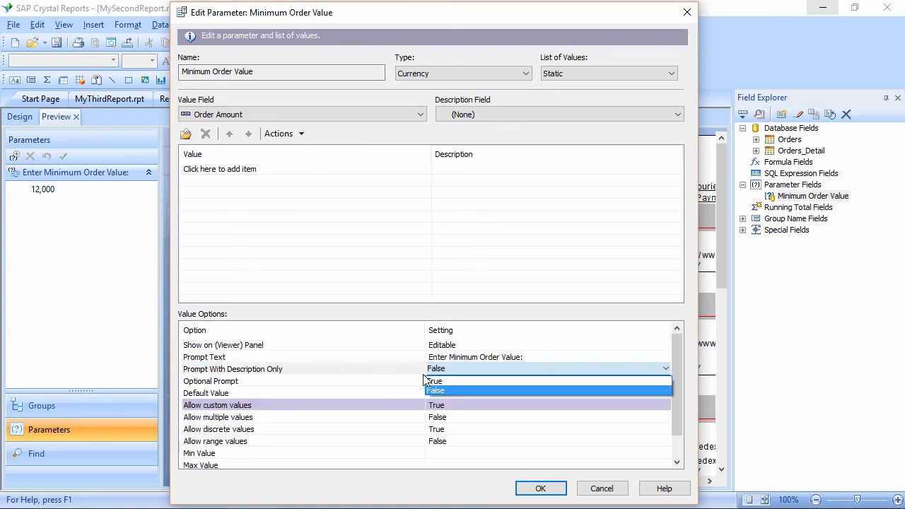
left_click(448, 391)
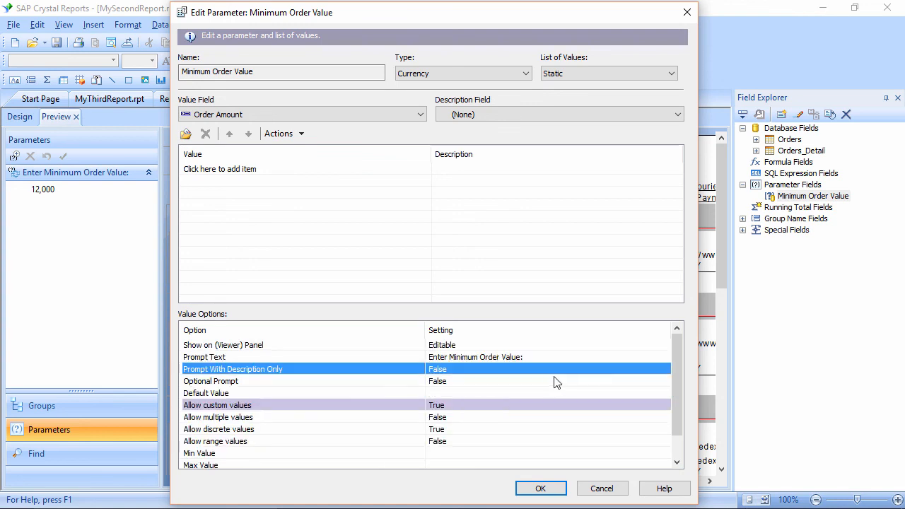
left_click(598, 369)
left_click(632, 378)
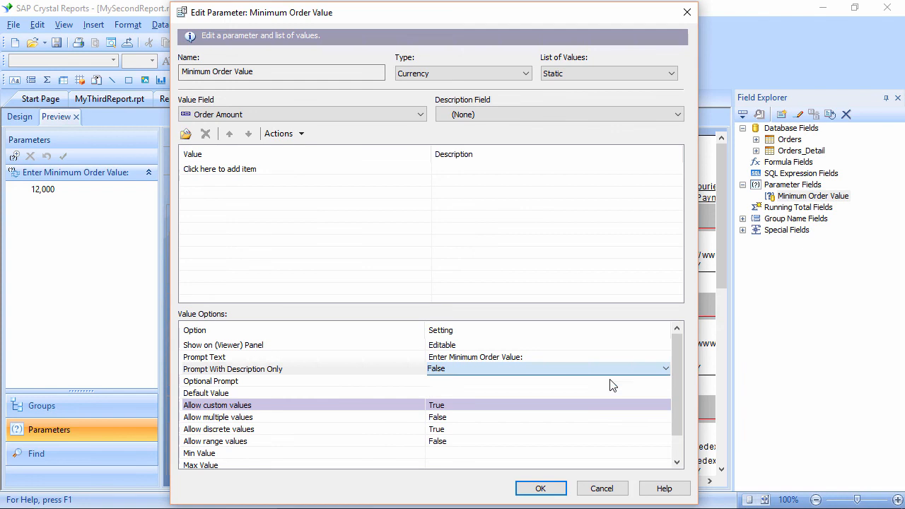
left_click(547, 489)
Bring up the prompt for new parameter values, clear the minimum order value entry, and cancel the prompt.
left_click(14, 156)
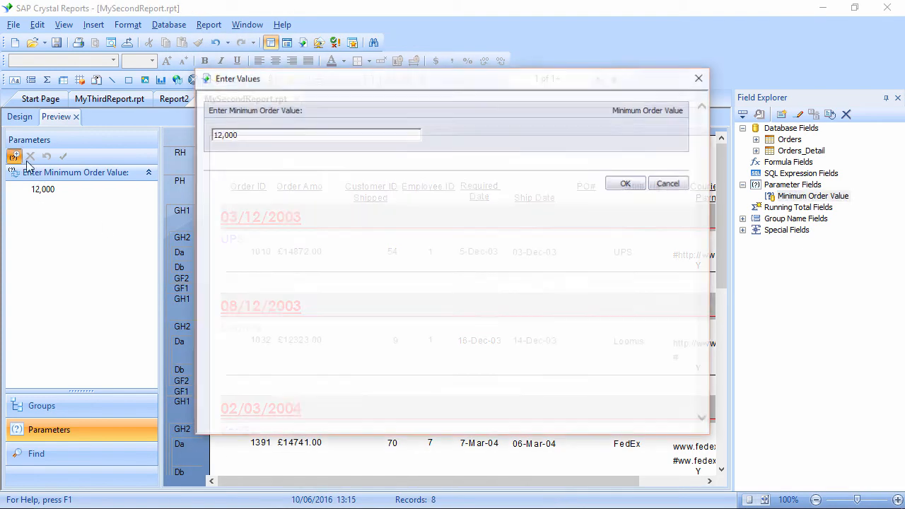
left_click(415, 134)
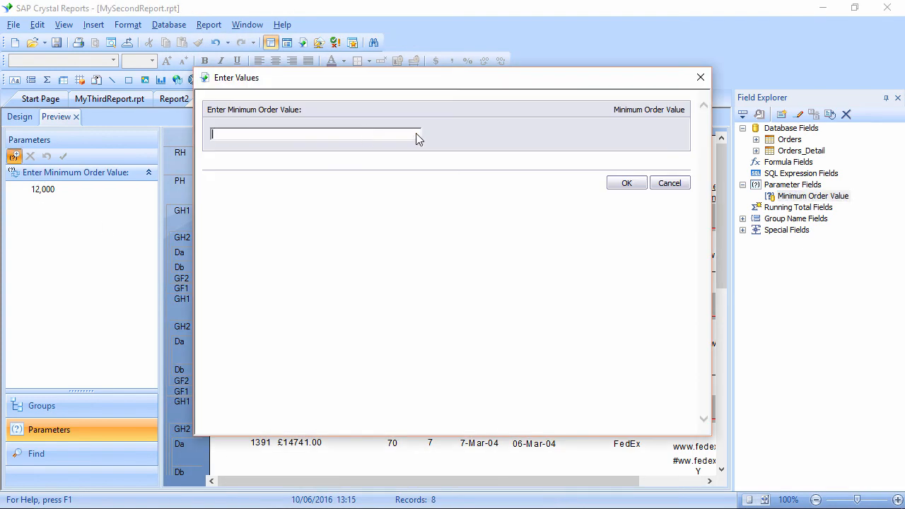
left_click(673, 185)
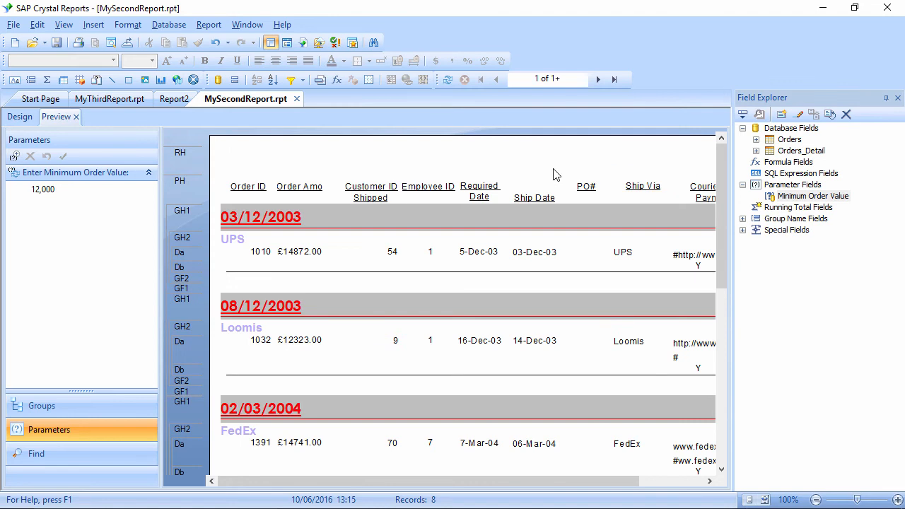
Reopen the Minimum Order Value parameter for editing and enlarge the dialog to show more value options.
right_click(801, 198)
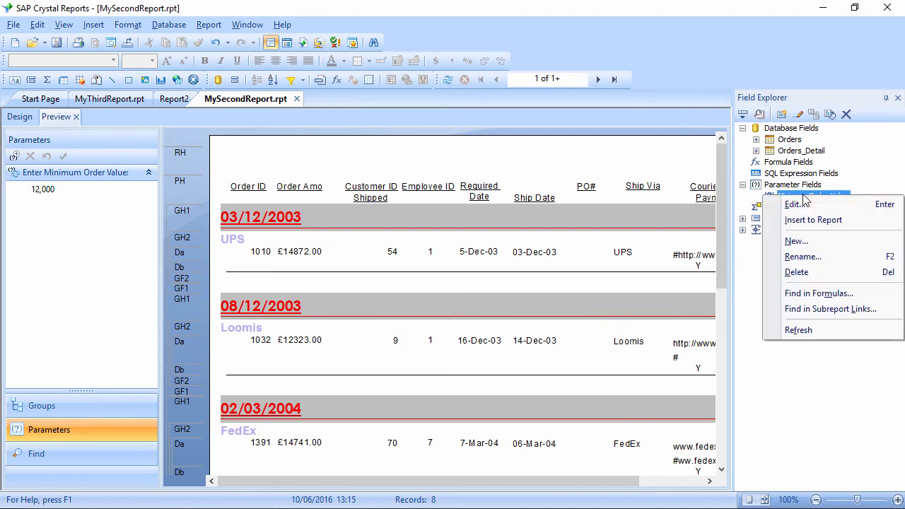
left_click(804, 204)
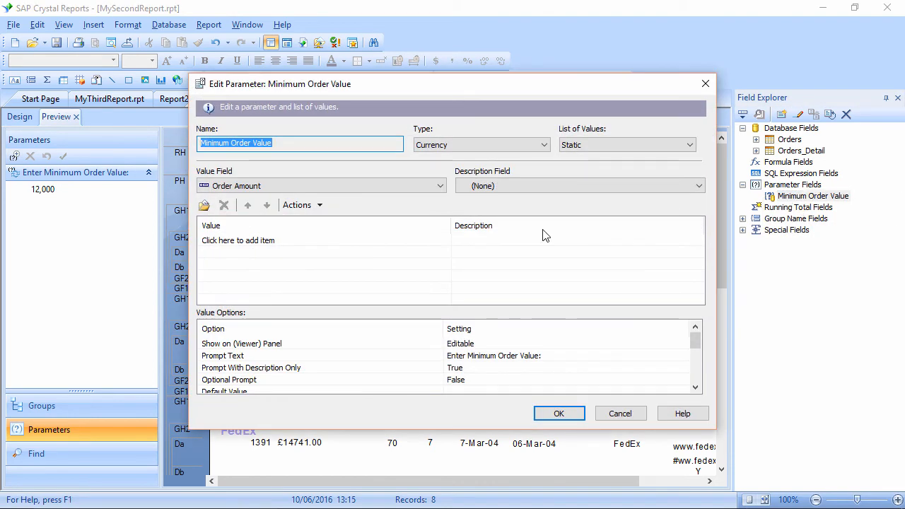
left_click_drag(535, 79, 519, 16)
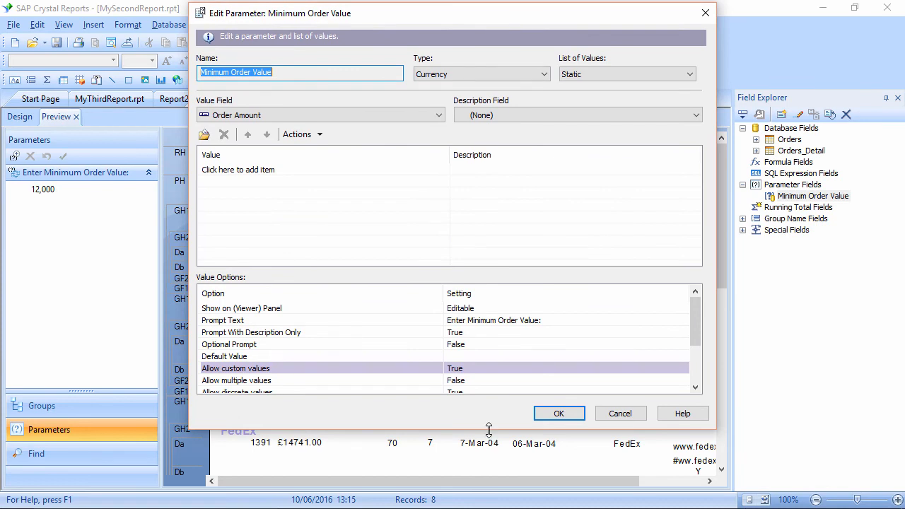
left_click_drag(487, 430, 481, 507)
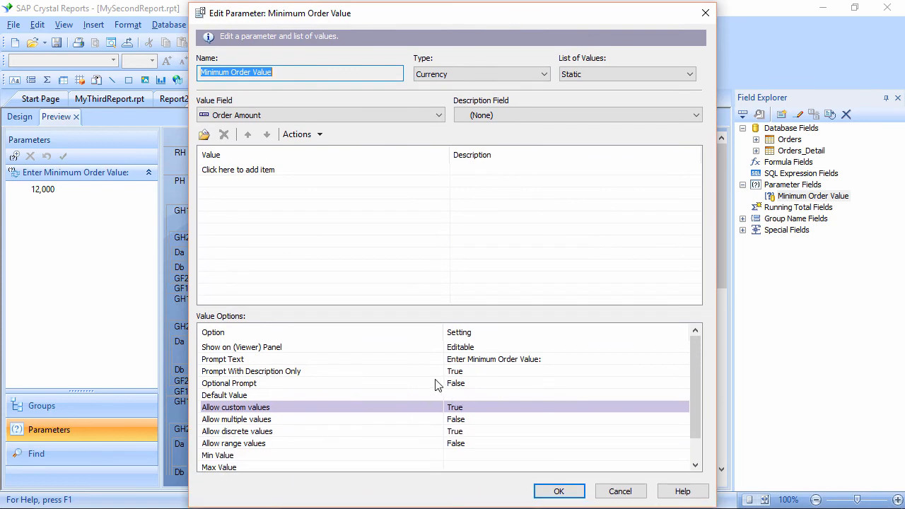
Keep Optional Prompt at False and set the parameter's default value to 2000.
left_click(530, 382)
left_click(528, 383)
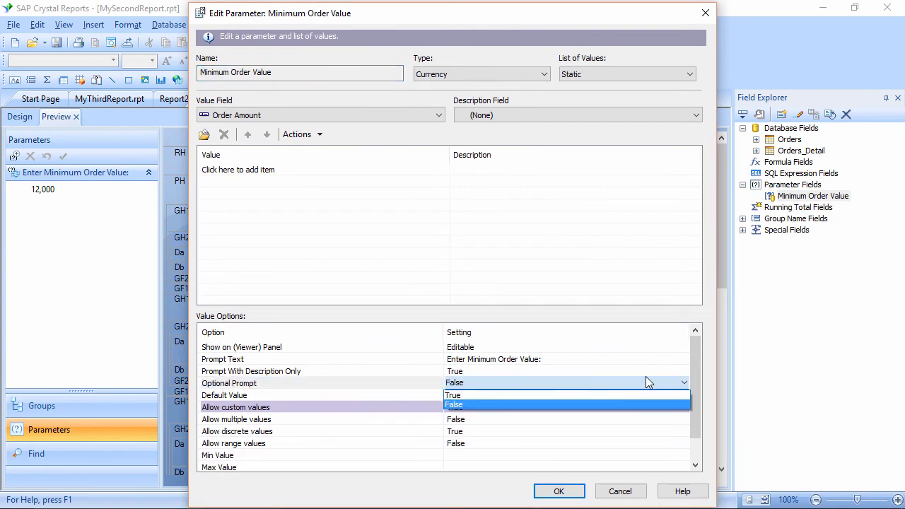
left_click(597, 404)
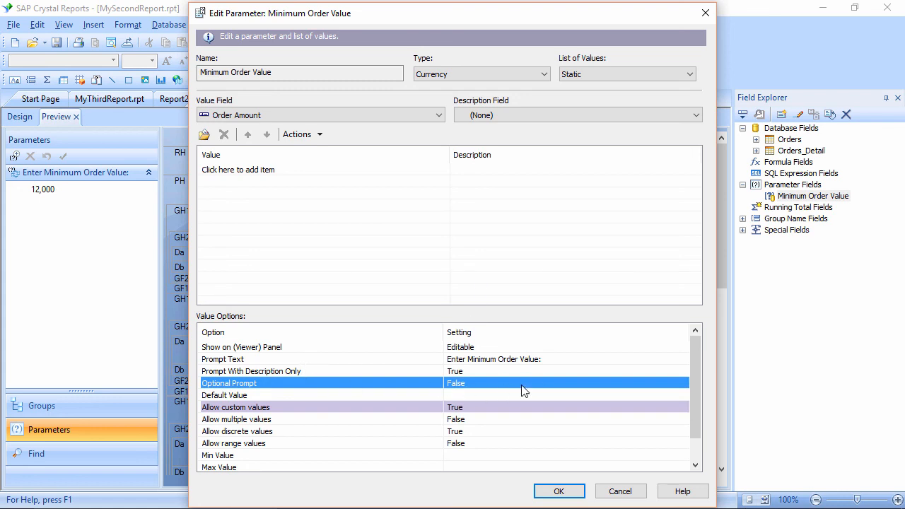
left_click(483, 394)
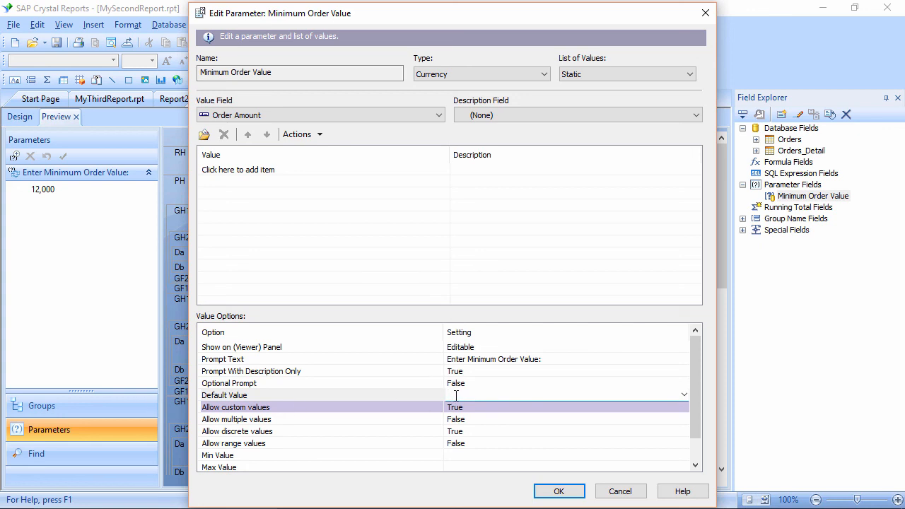
type("2000")
Check the True and False choices for allowing multiple, discrete and range values, keeping each current setting.
left_click(535, 420)
left_click(536, 421)
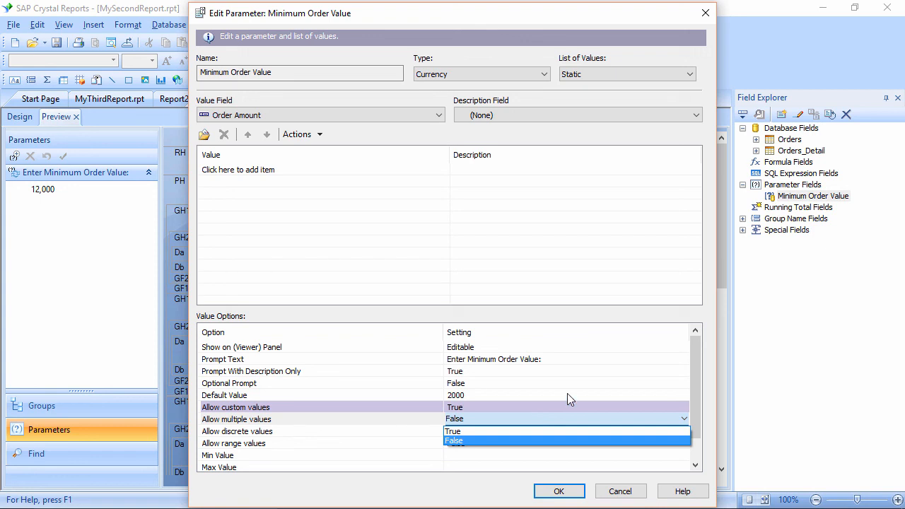
key("Escape")
left_click(506, 431)
left_click(505, 431)
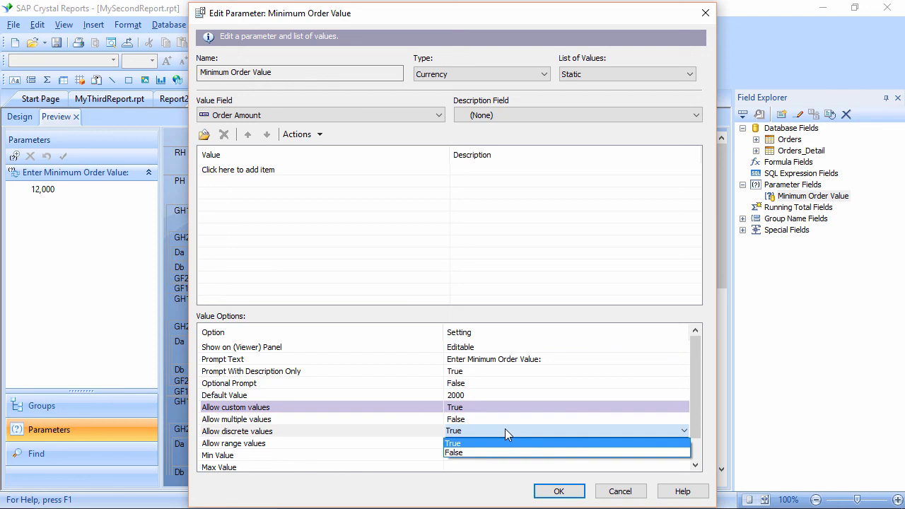
left_click(504, 433)
left_click(495, 444)
left_click(495, 443)
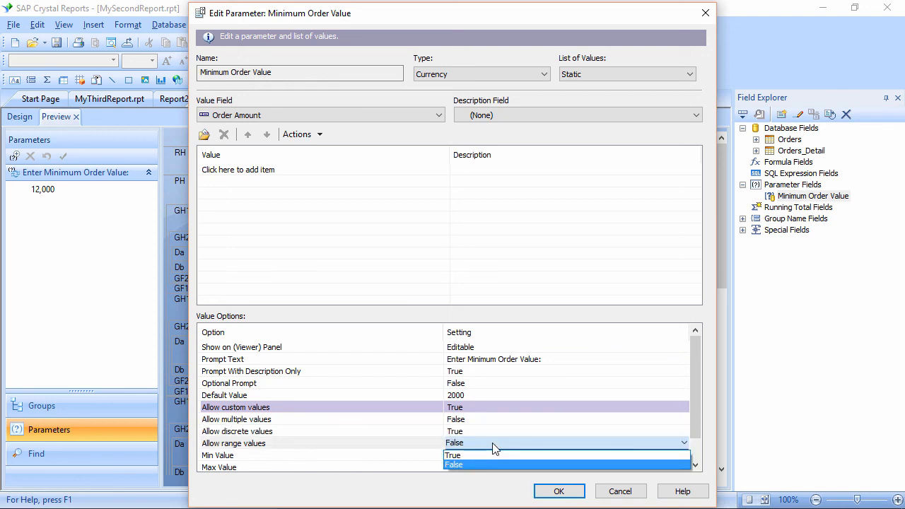
left_click(332, 443)
Set the parameter's minimum value to 1000 and its maximum value to 6000.
scroll(344, 438, "down", 1)
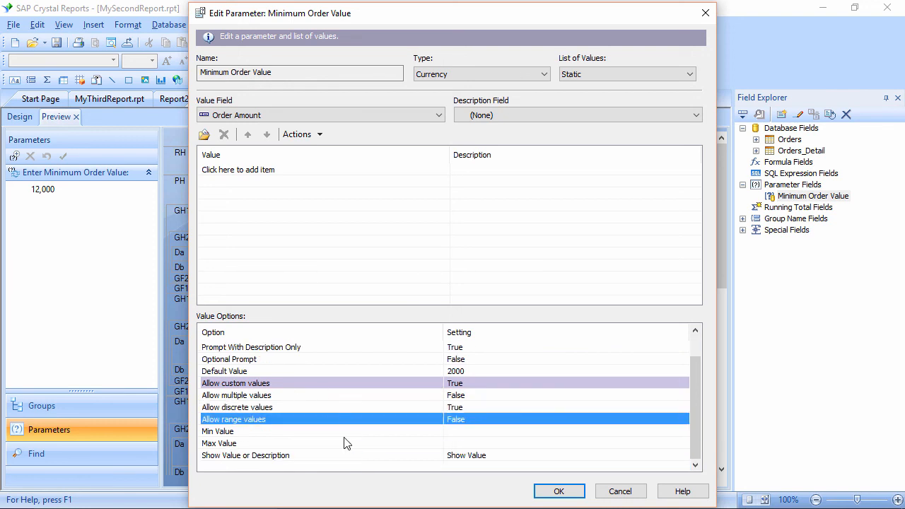
left_click(472, 432)
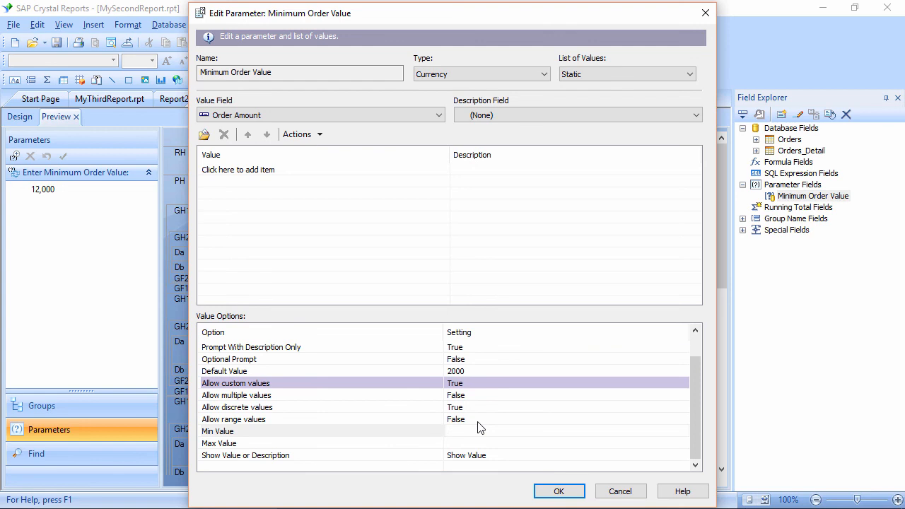
type("1000")
left_click(496, 442)
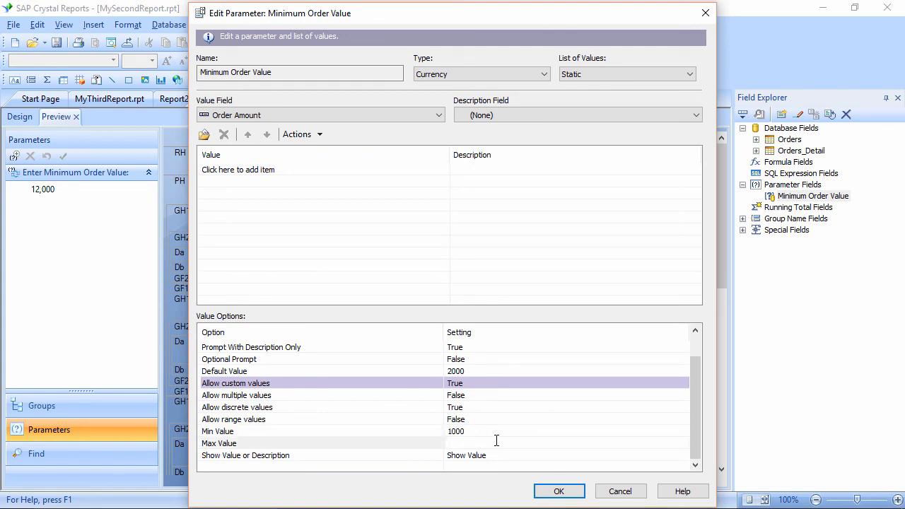
type("6000")
key("Tab")
key("Tab")
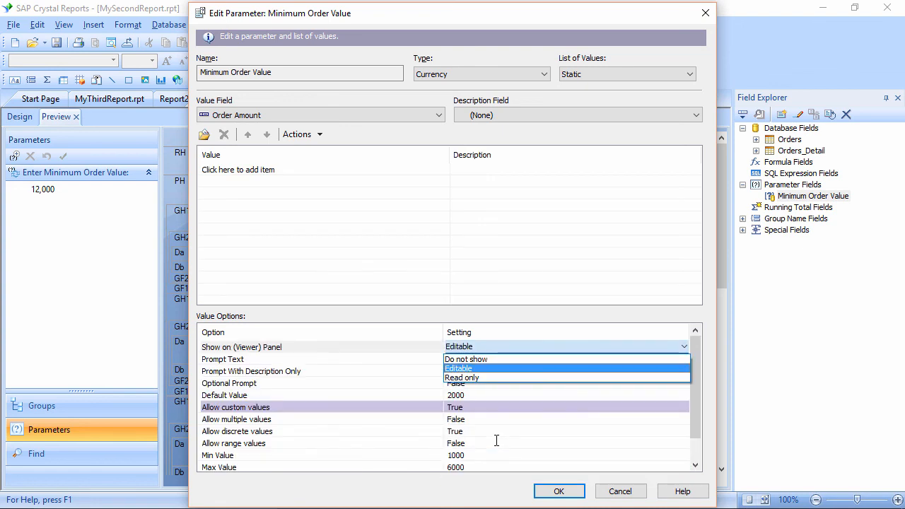
Review the prompt text, default, minimum and maximum value settings, and confirm the parameter changes.
left_click(696, 456)
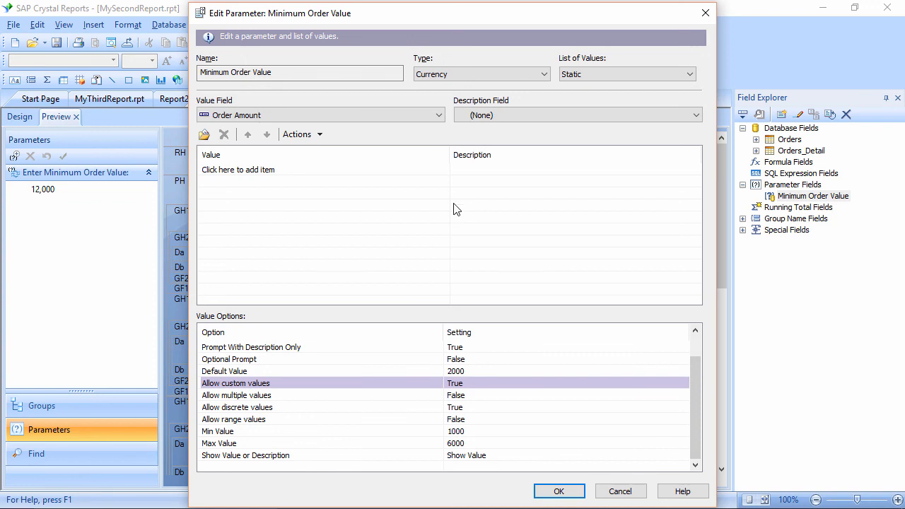
left_click_drag(696, 396, 704, 364)
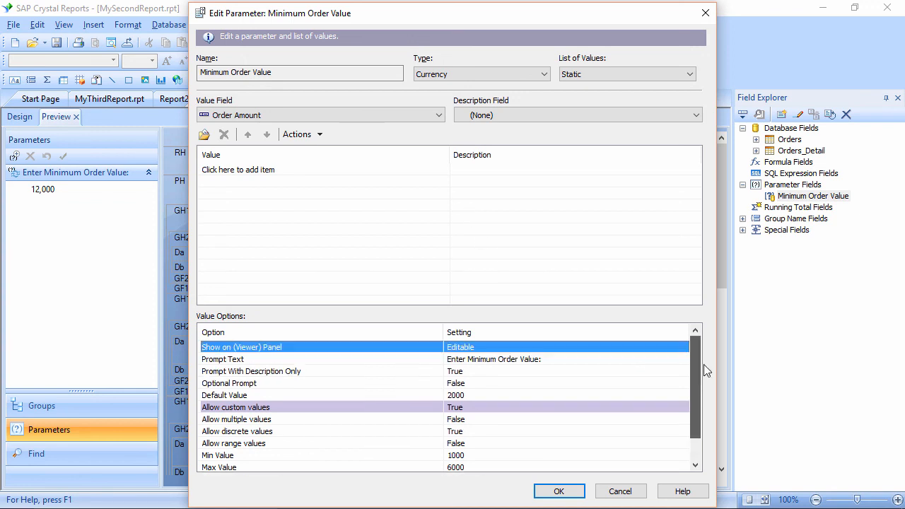
left_click(474, 359)
left_click(474, 360)
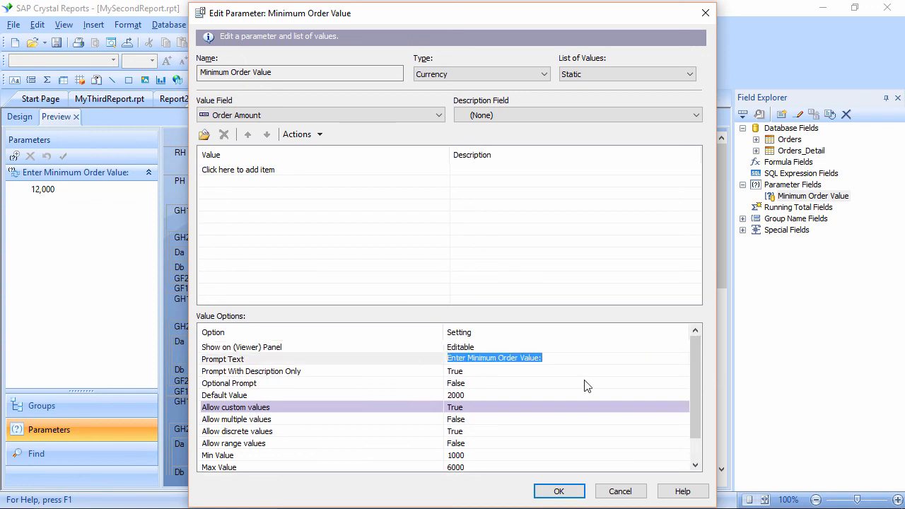
left_click(484, 394)
left_click(483, 394)
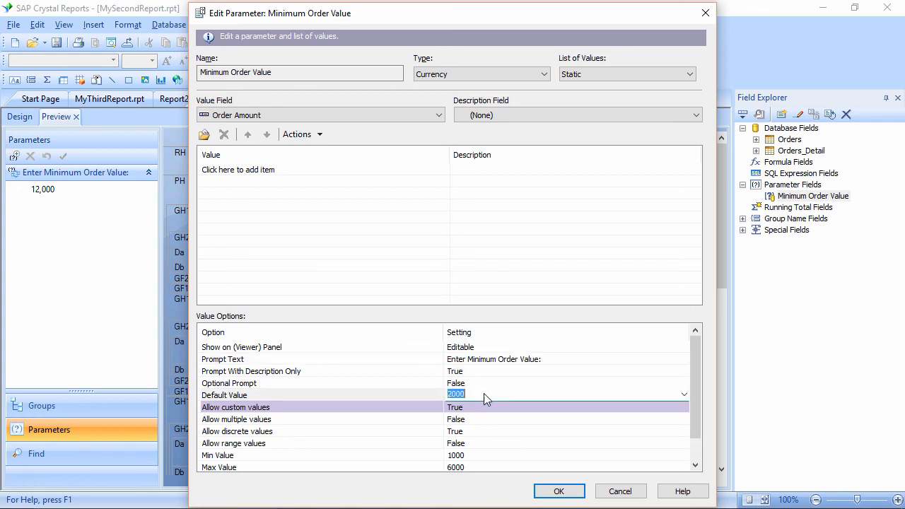
scroll(639, 455, "down", 1)
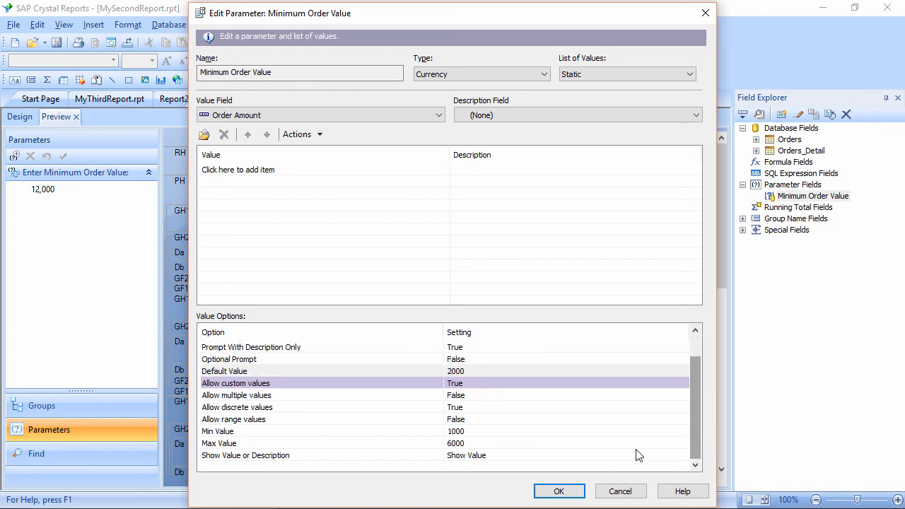
left_click(461, 430)
left_click(470, 443)
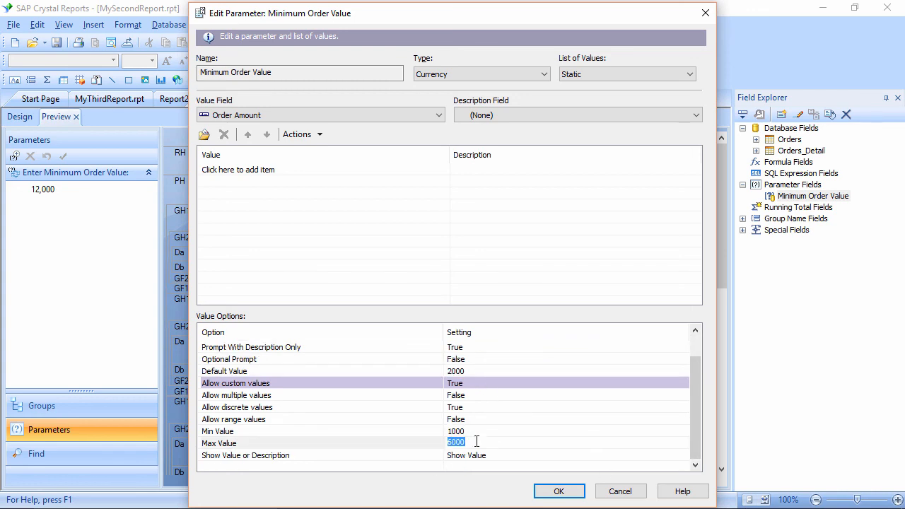
left_click(560, 493)
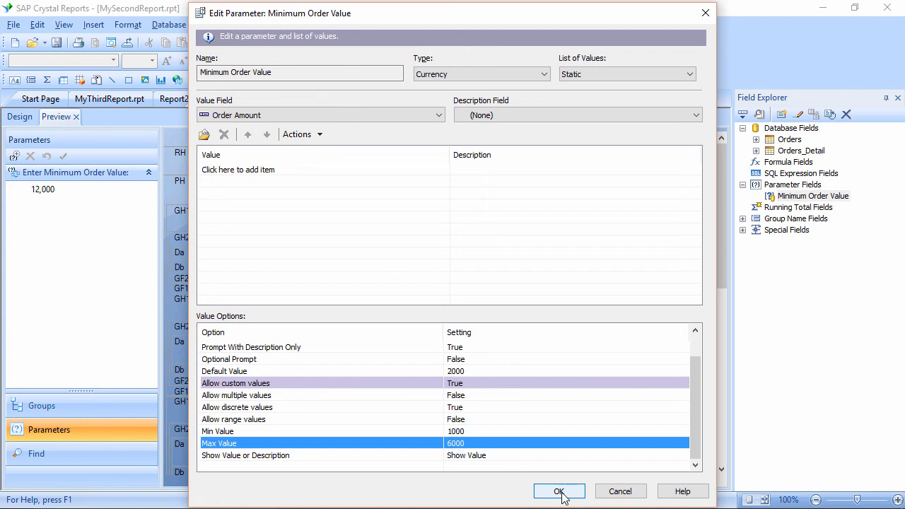
left_click(558, 492)
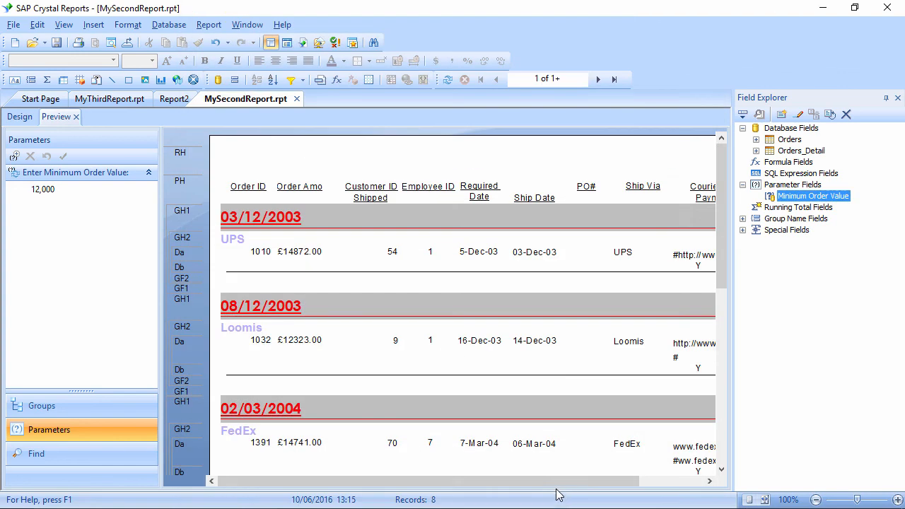
Open the value prompt for the report parameter and try to submit 12,000 as the minimum order value.
left_click(14, 157)
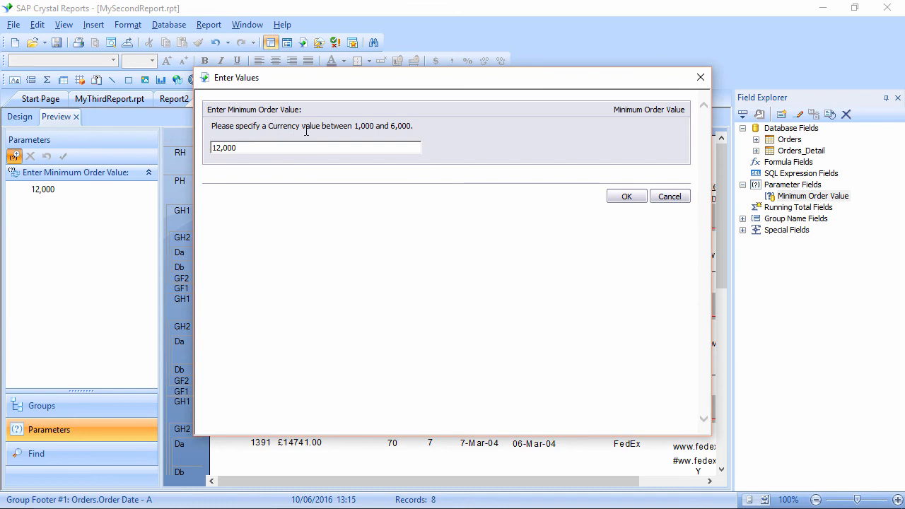
left_click(254, 147)
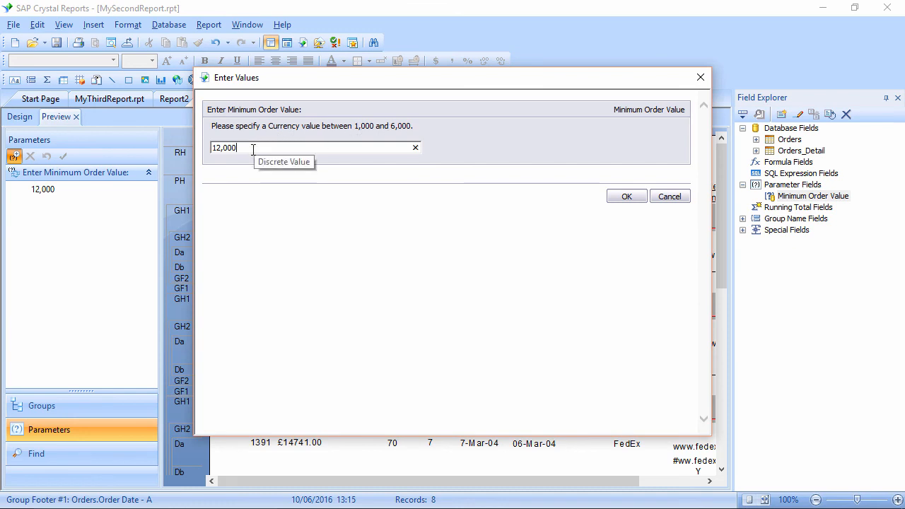
left_click(628, 199)
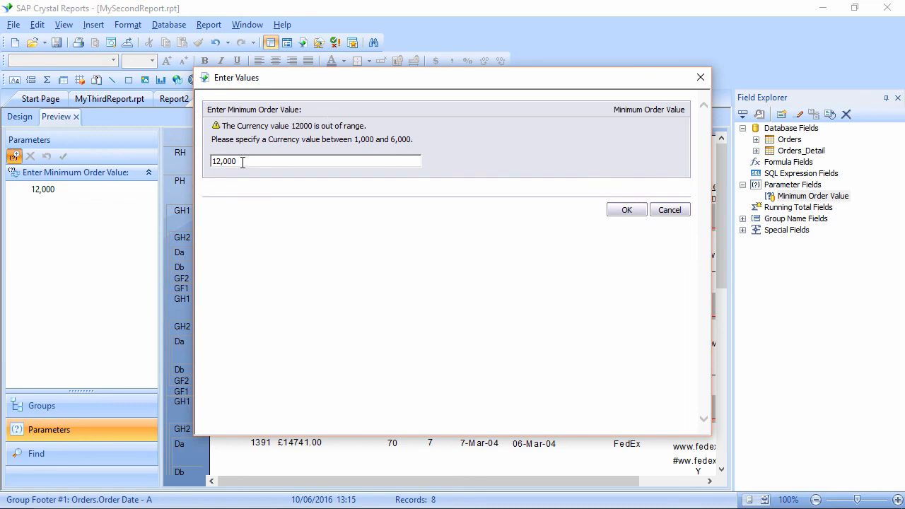
Enter 2,500 as the minimum order value and apply it to the report preview.
left_click(216, 161)
key("BackSpace")
type("5")
left_click(627, 212)
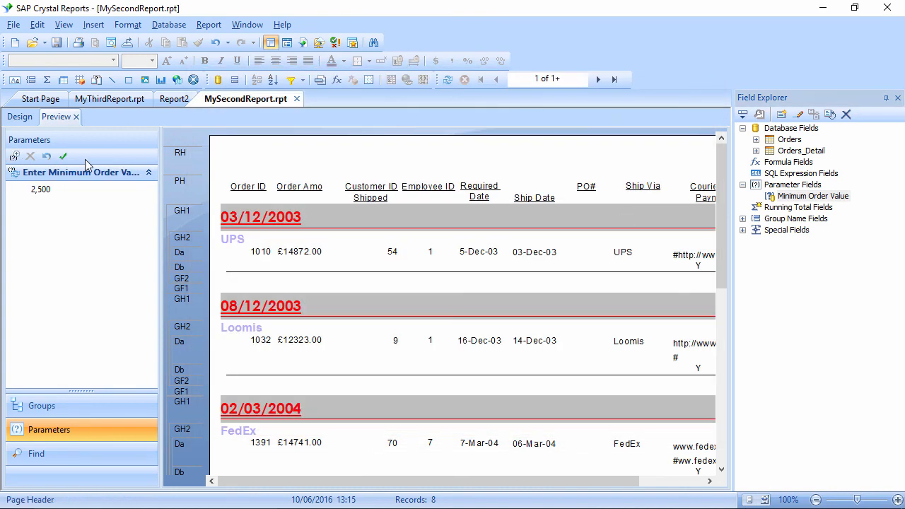
left_click(63, 156)
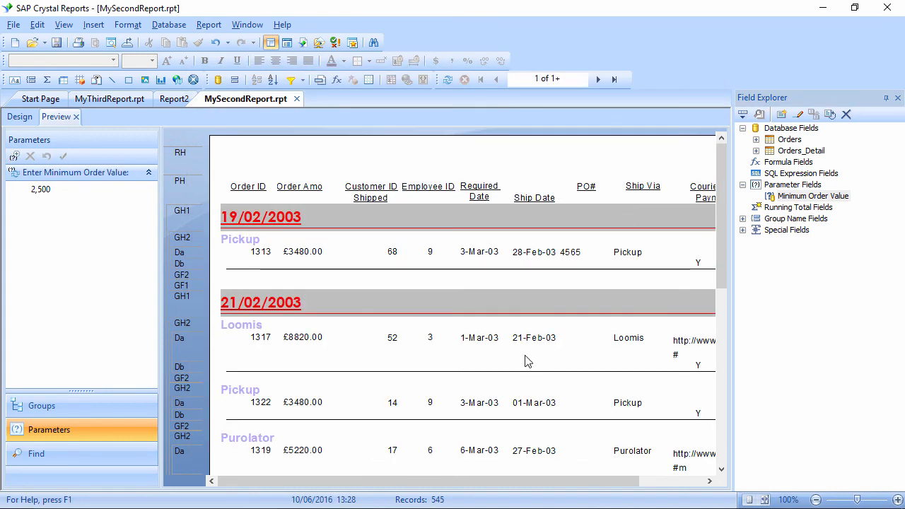
Check the report's design and preview views, close MySecondReport.rpt and reopen it from the recent files.
left_click(26, 118)
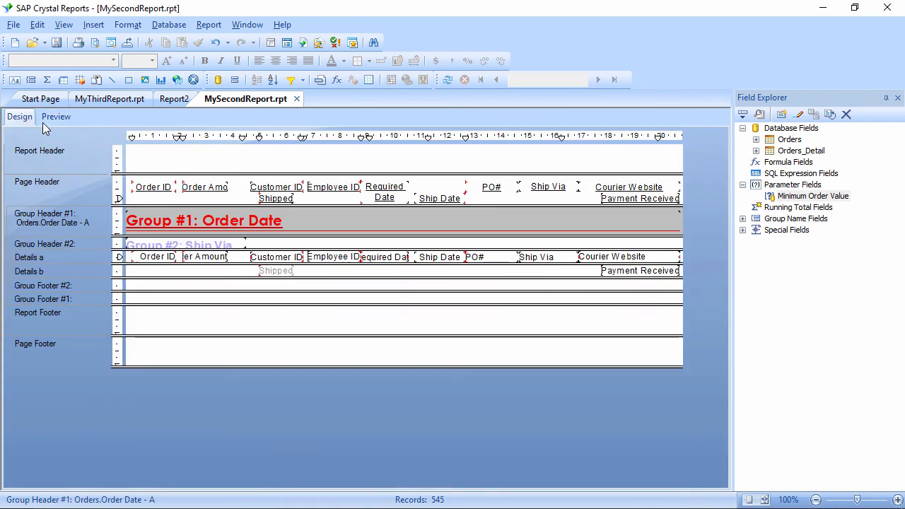
left_click(56, 117)
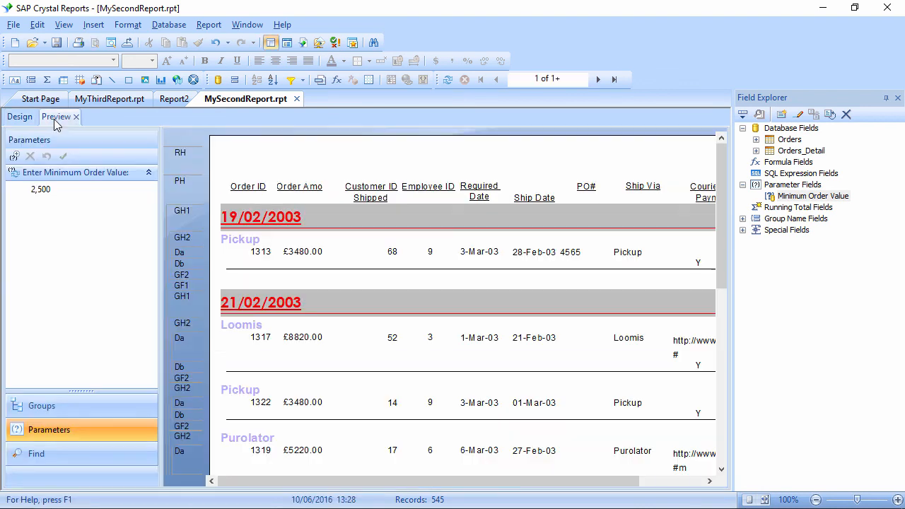
left_click(297, 99)
left_click(12, 25)
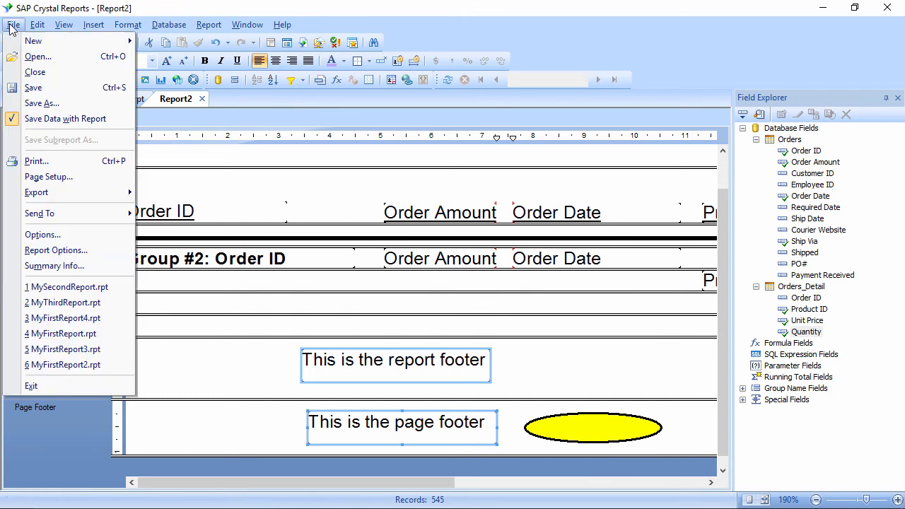
left_click(88, 287)
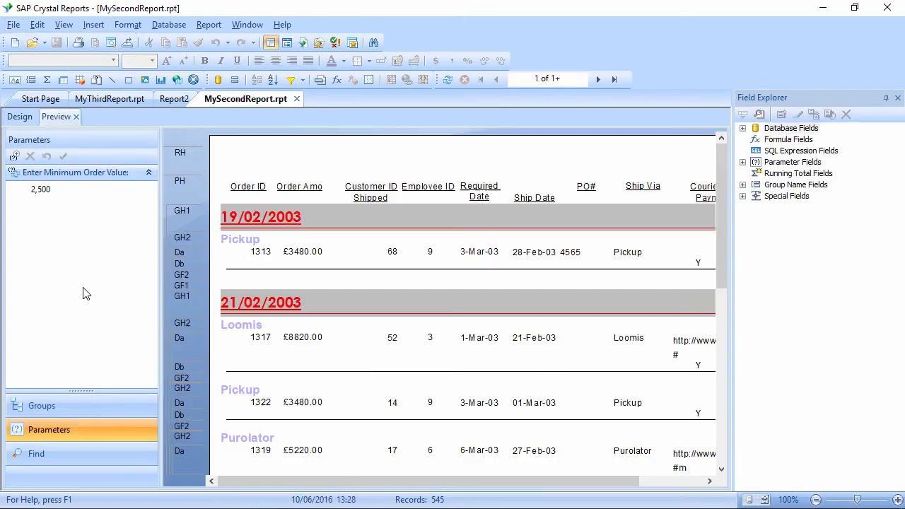
Check the Enter Values prompt for the minimum order value in the reopened report and cancel it.
left_click(49, 191)
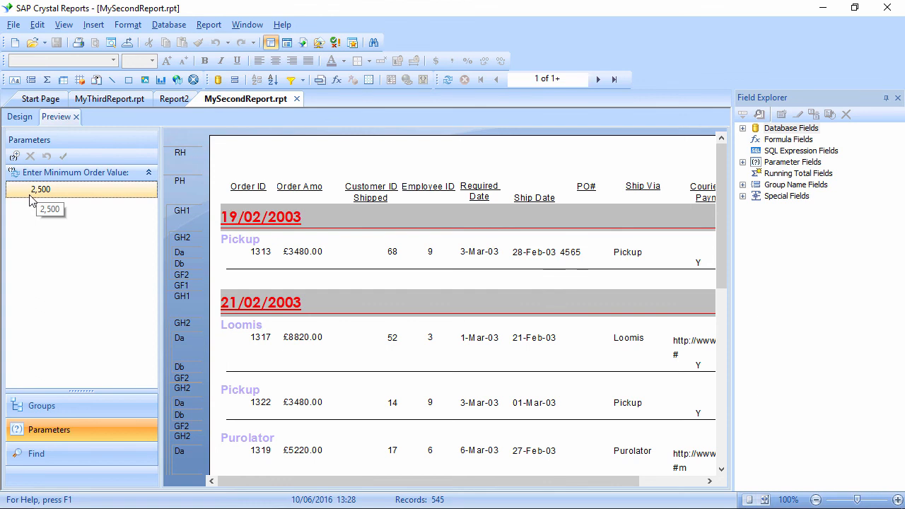
left_click(14, 157)
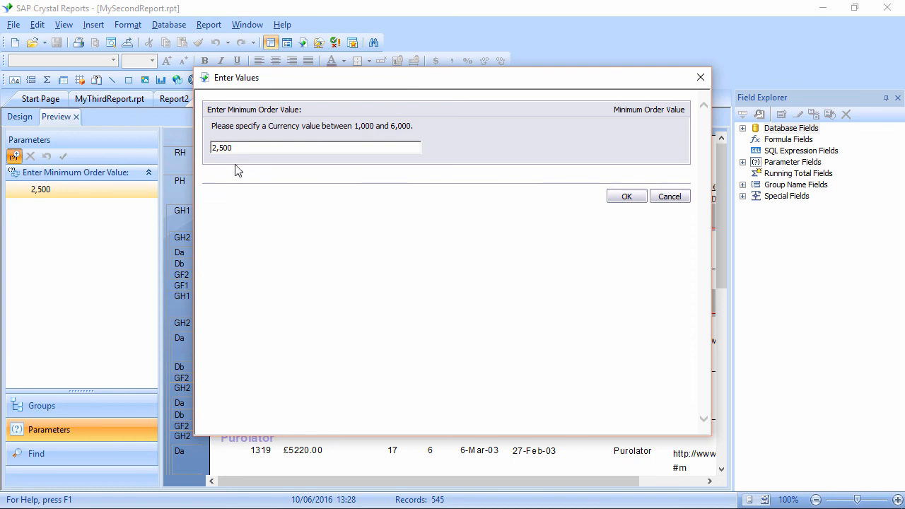
left_click(661, 203)
Open the existing Minimum Order Value parameter for editing and select its name text.
left_click_drag(584, 487, 741, 169)
right_click(780, 164)
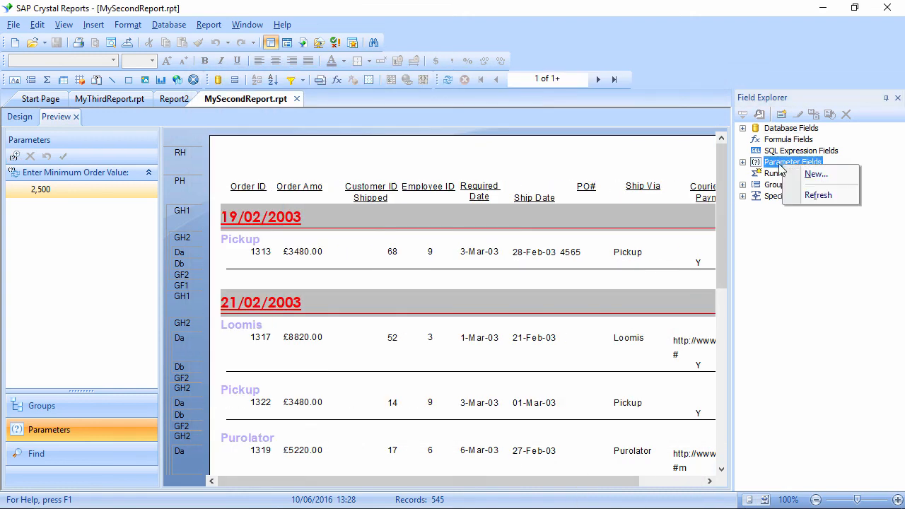
left_click(742, 162)
left_click(792, 173)
right_click(765, 174)
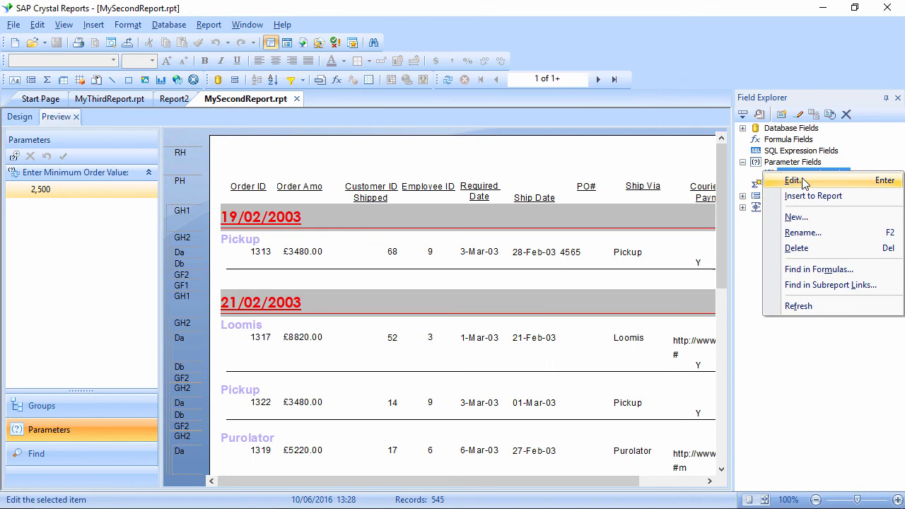
left_click(803, 184)
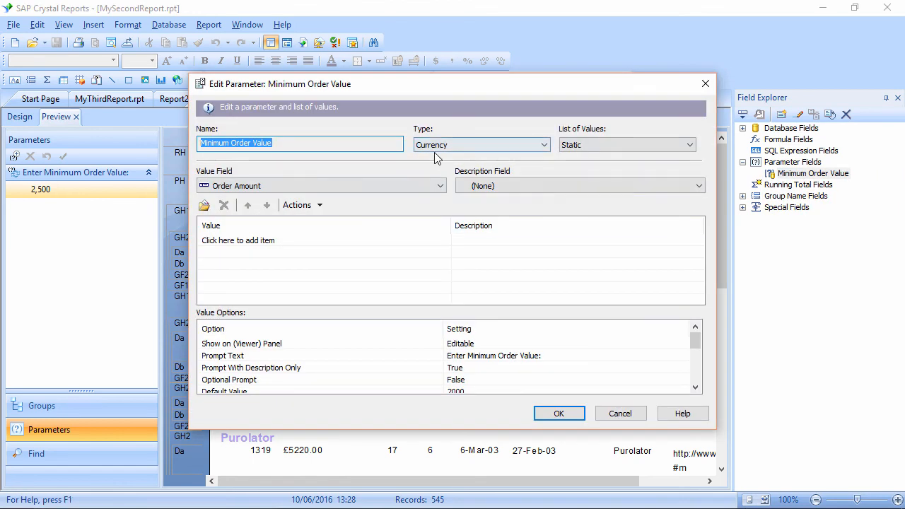
left_click_drag(200, 143, 309, 147)
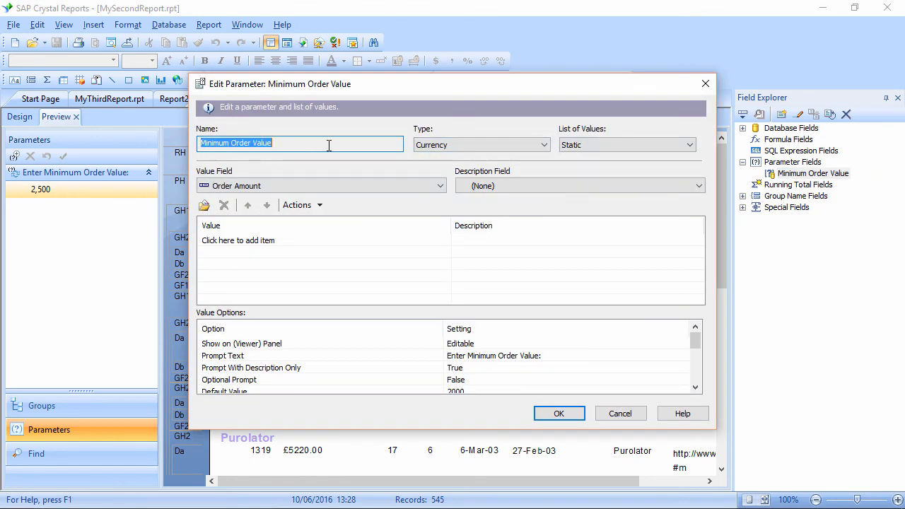